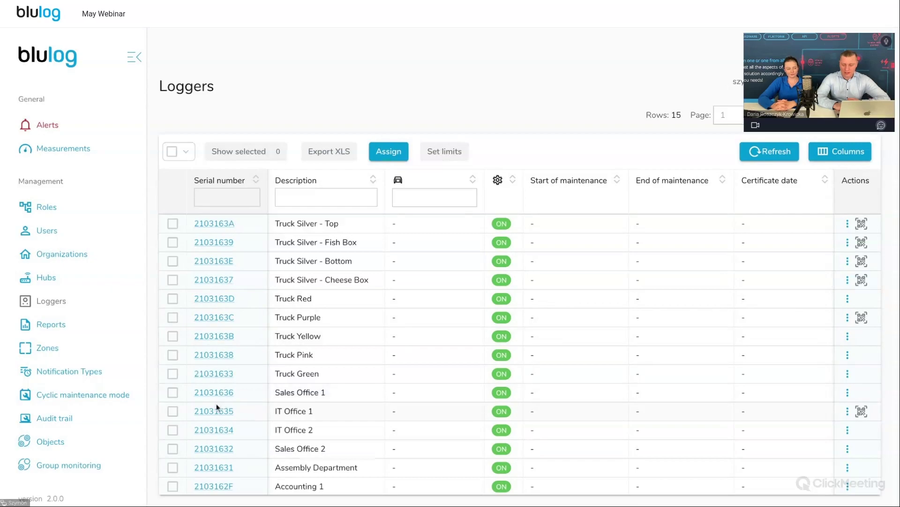
Open the settings of Truck Yellow logger 2103163B and tick Use QR Code
{"action": "left_click", "coordinate": [227, 336]}
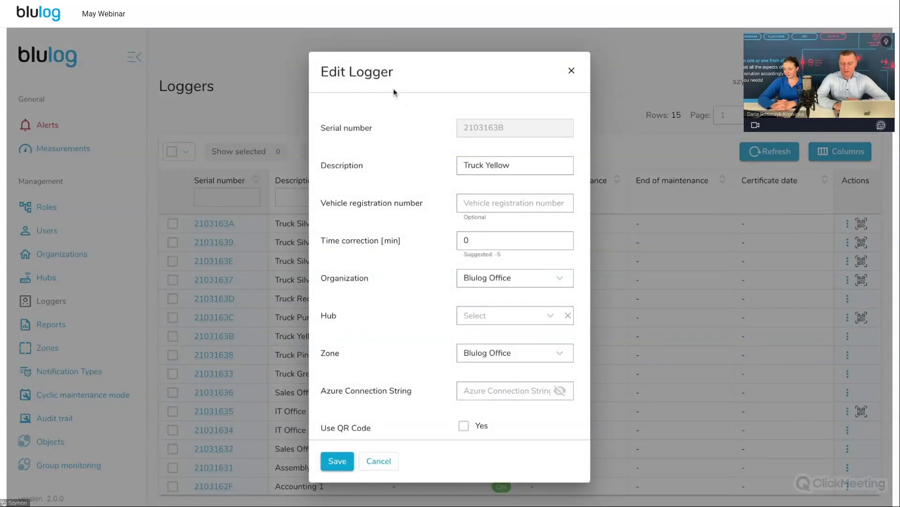
{"action": "scroll", "coordinate": [403, 291], "scroll_direction": "down", "scroll_amount": 1}
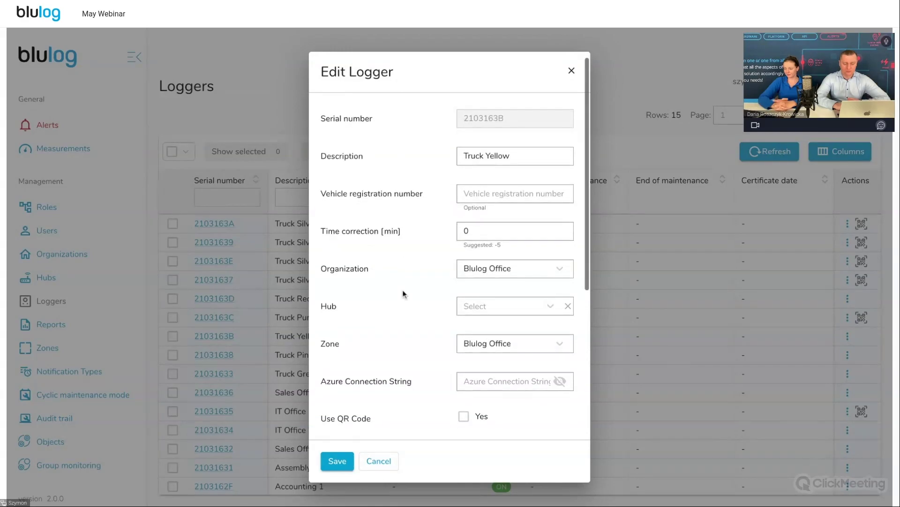
{"action": "scroll", "coordinate": [403, 294], "scroll_direction": "down", "scroll_amount": 3}
{"action": "scroll", "coordinate": [403, 294], "scroll_direction": "down", "scroll_amount": 3}
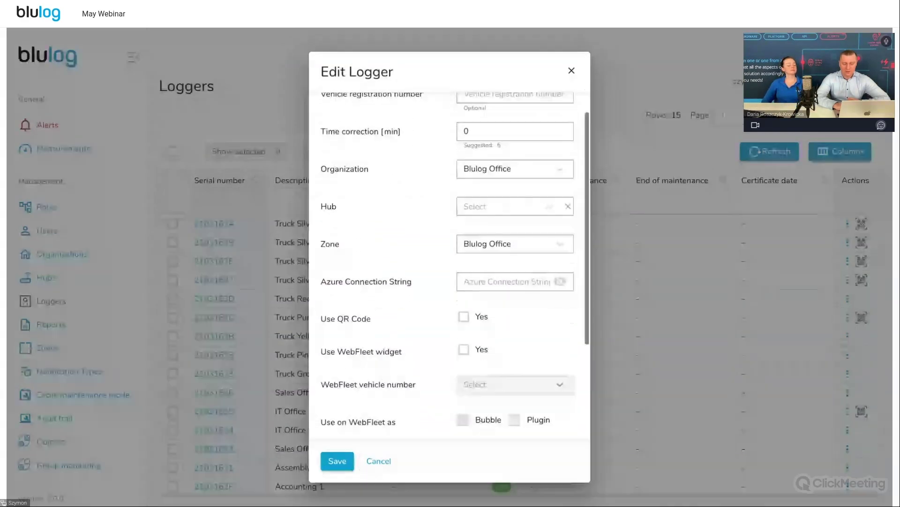
{"action": "left_click", "coordinate": [463, 243]}
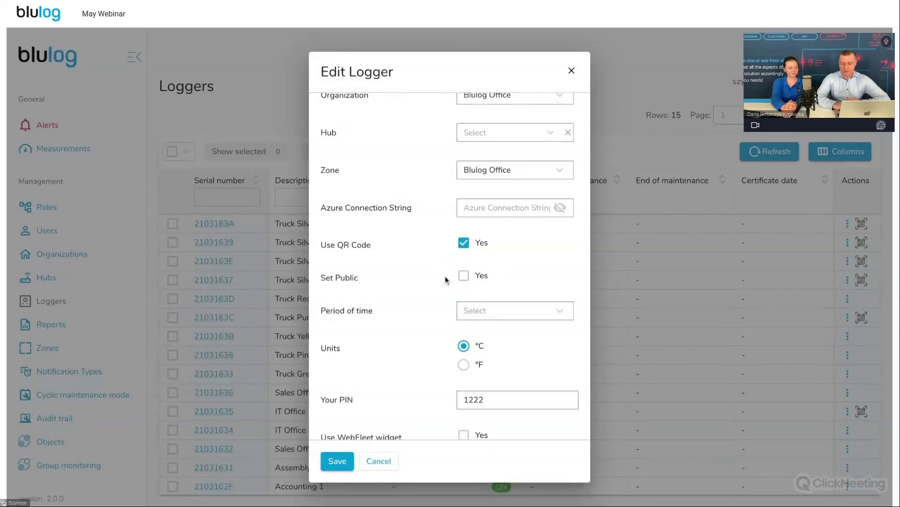
Set the QR report period to 3 days, replace the PIN with a new four-digit code, and save
{"action": "left_click", "coordinate": [516, 307]}
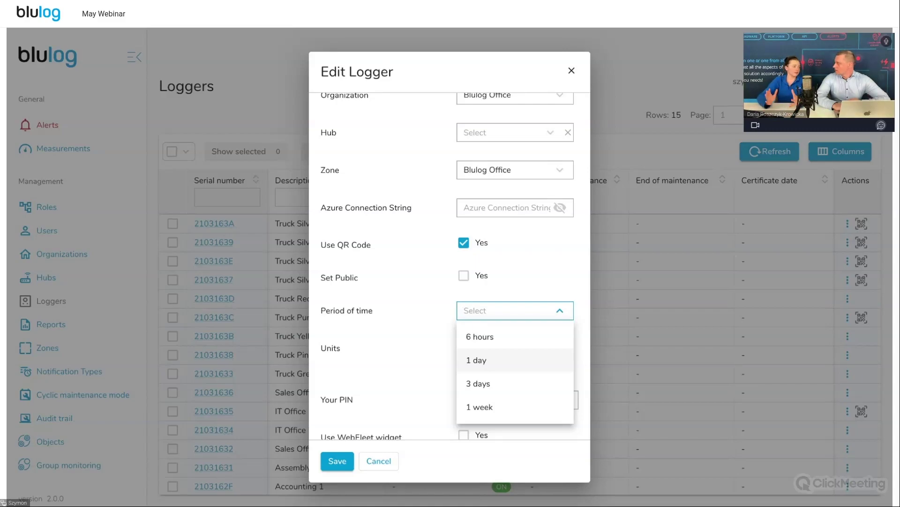
{"action": "left_click", "coordinate": [494, 386]}
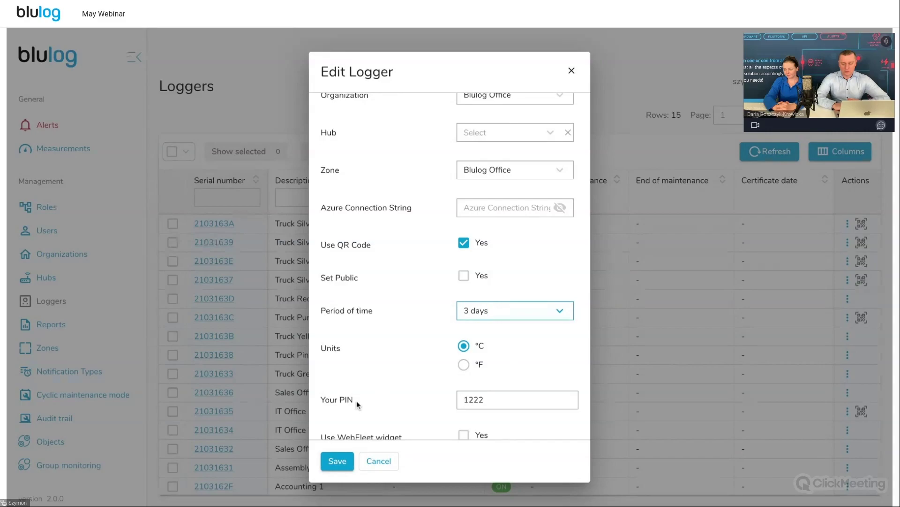
{"action": "double_click", "coordinate": [494, 401]}
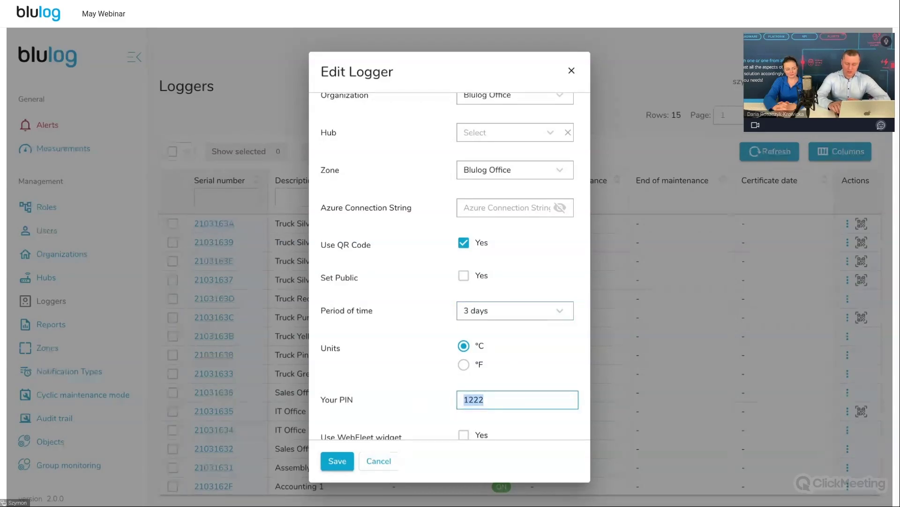
{"action": "left_click", "coordinate": [494, 399]}
{"action": "key", "text": "BackSpace"}
{"action": "key", "text": "BackSpace"}
{"action": "key", "text": "BackSpace"}
{"action": "key", "text": "BackSpace"}
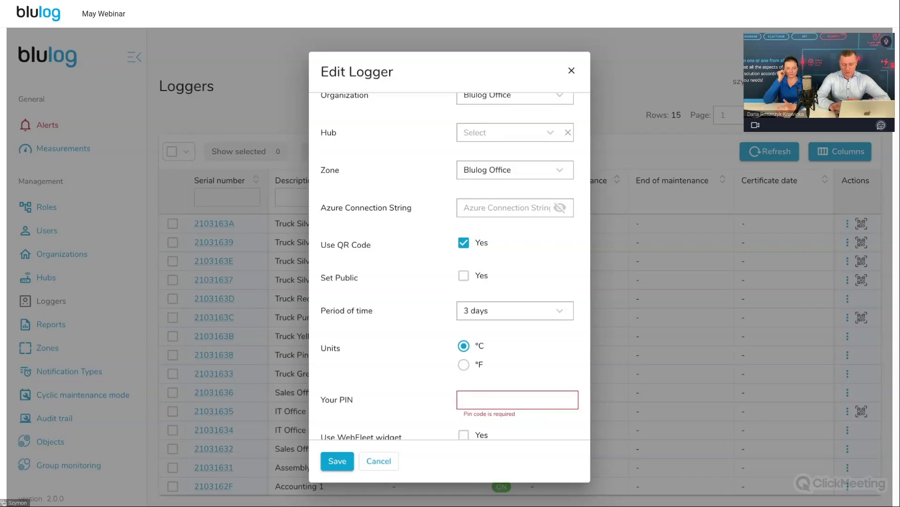
{"action": "type", "text": "1111"}
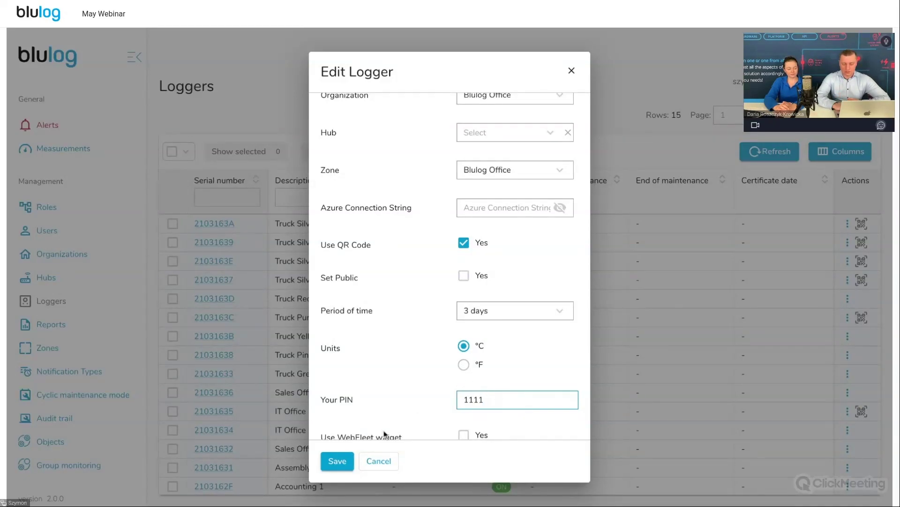
{"action": "key", "text": "Return"}
Show the logger's QR code, copy its qr-report link, and open it in the browser
{"action": "left_click", "coordinate": [861, 280]}
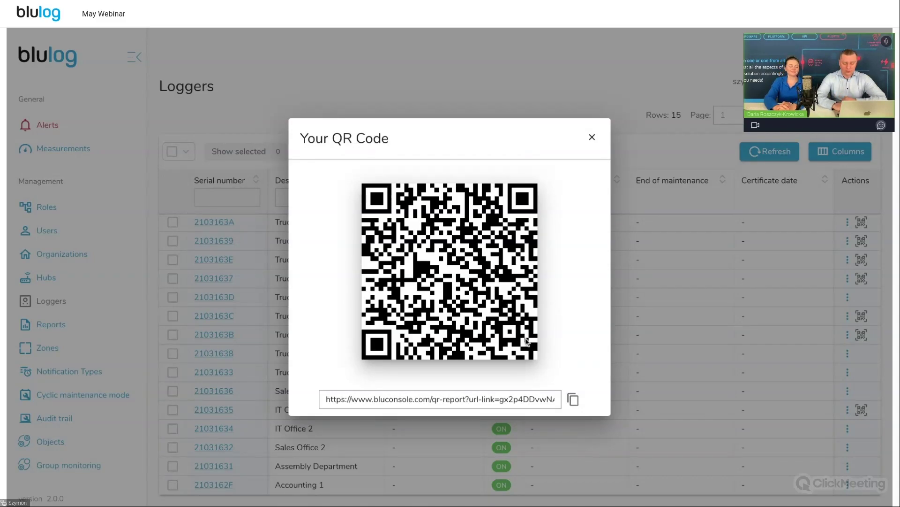
{"action": "left_click", "coordinate": [573, 399]}
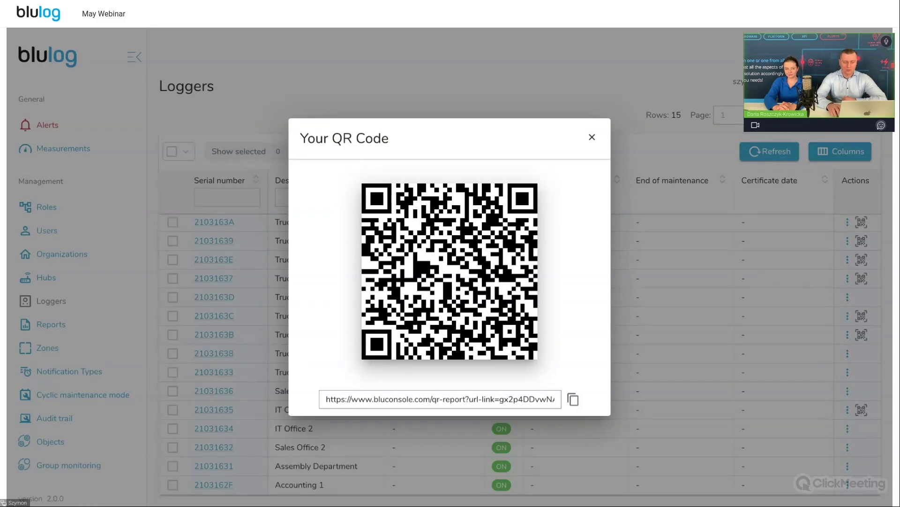
{"action": "key", "text": "Return"}
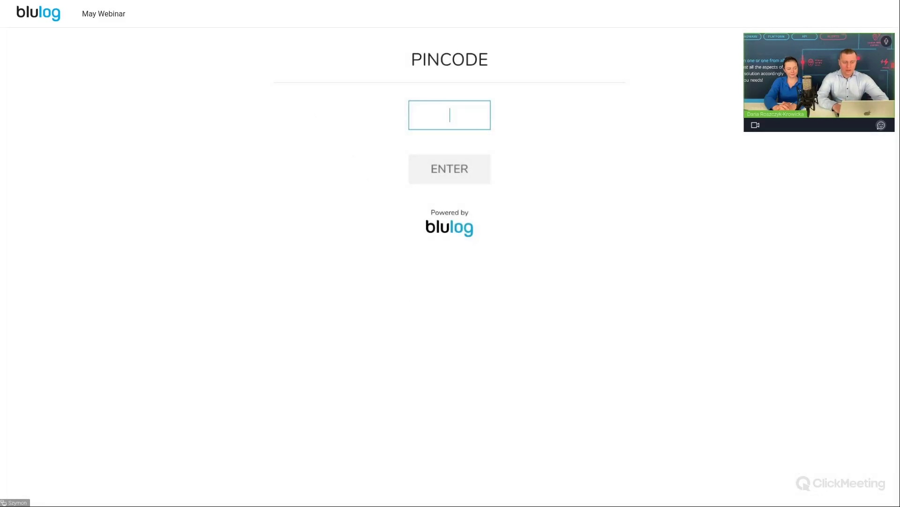
Enter the PIN on the PINCODE page to unlock logger 2103163B's QR report
{"action": "type", "text": "1234"}
{"action": "key", "text": "Return"}
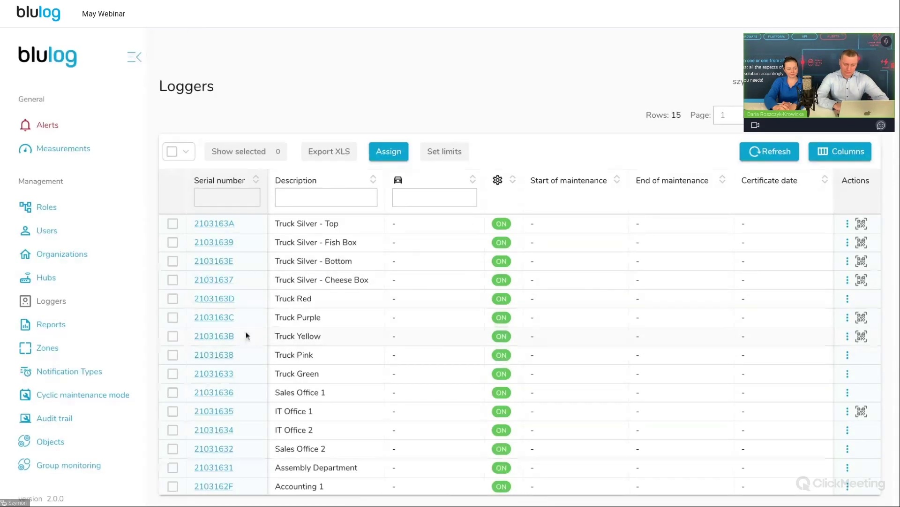
{"action": "left_click", "coordinate": [250, 28]}
{"action": "type", "text": "••••"}
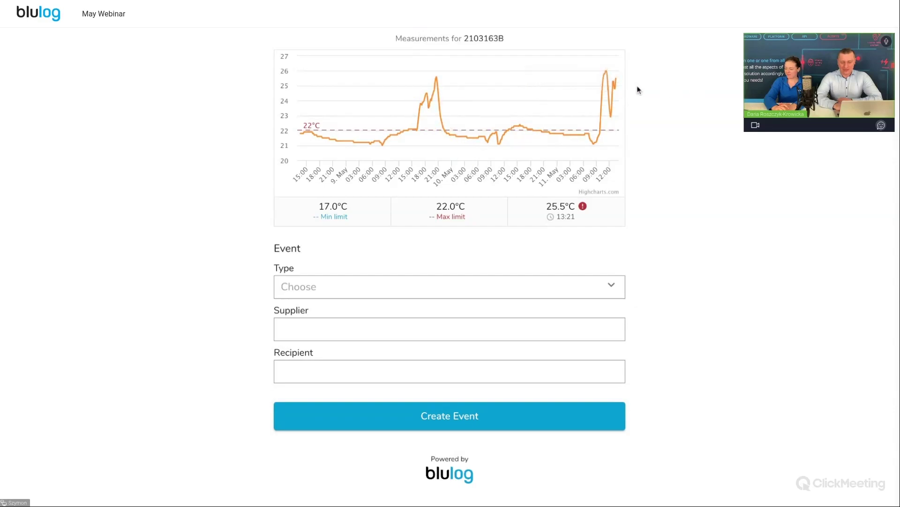
{"action": "double_click", "coordinate": [500, 39]}
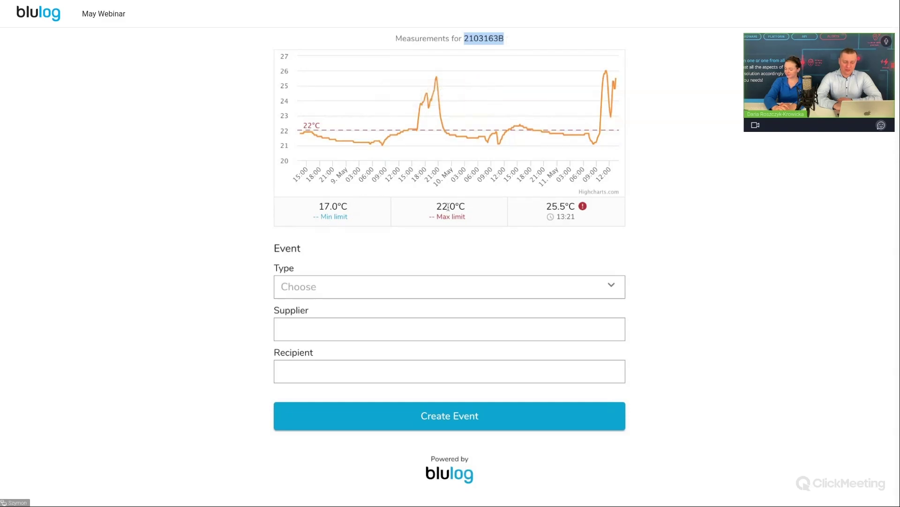
{"action": "left_click", "coordinate": [540, 208]}
{"action": "double_click", "coordinate": [540, 208]}
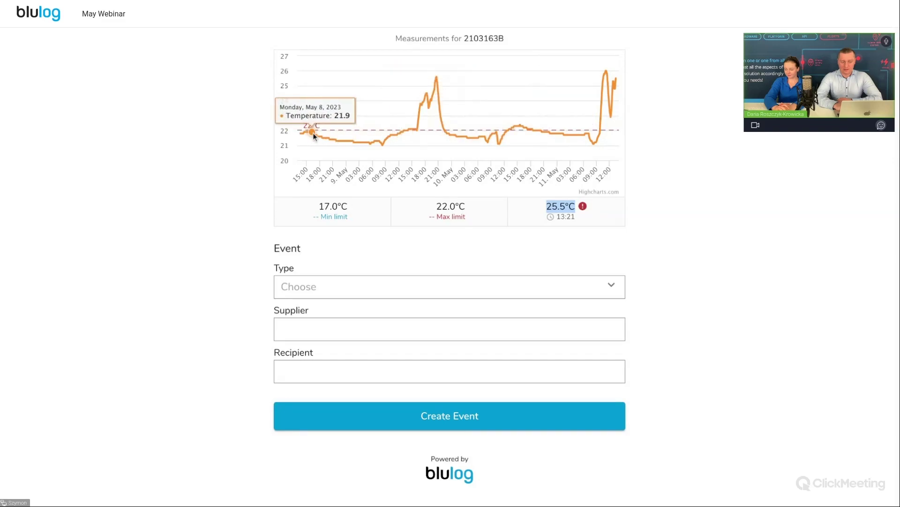
{"action": "triple_click", "coordinate": [556, 215]}
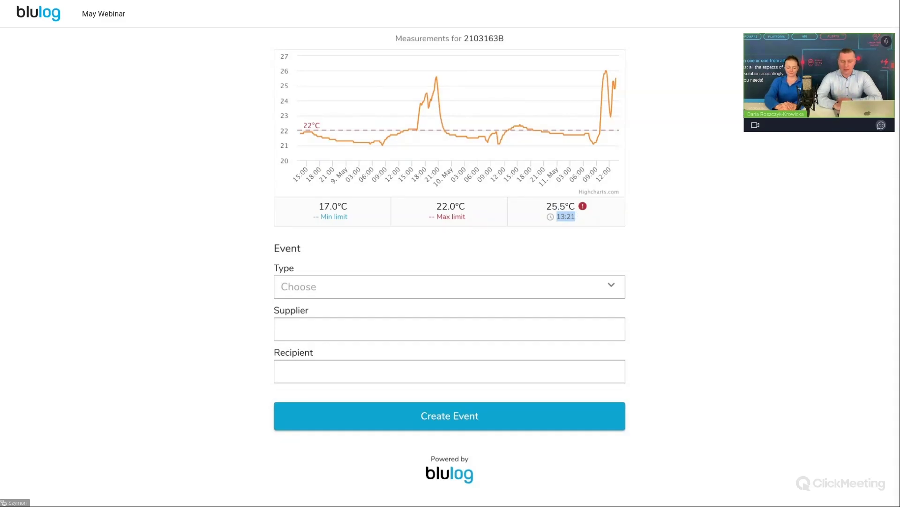
{"action": "left_click", "coordinate": [586, 207]}
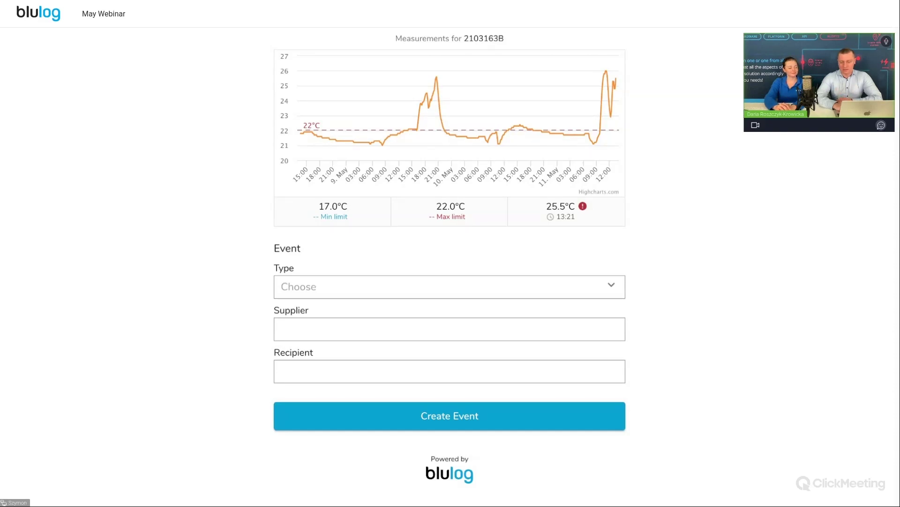
{"action": "mouse_move", "coordinate": [613, 108]}
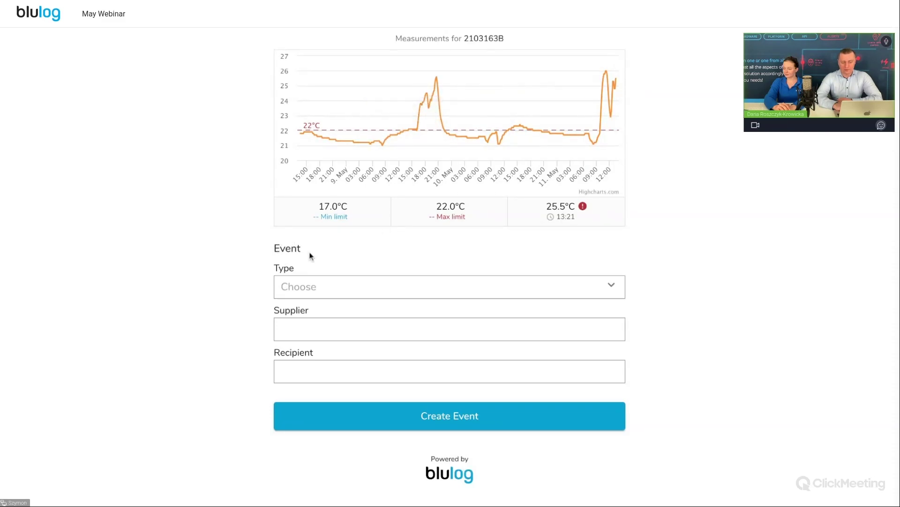
Create a cooling event from the QR report's Event form and copy the logger's serial number
{"action": "left_click", "coordinate": [375, 292]}
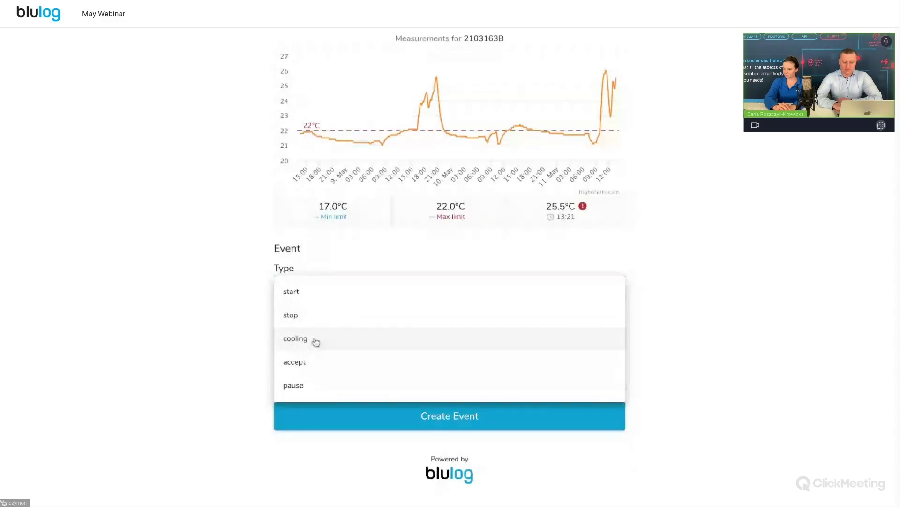
{"action": "left_click", "coordinate": [237, 284]}
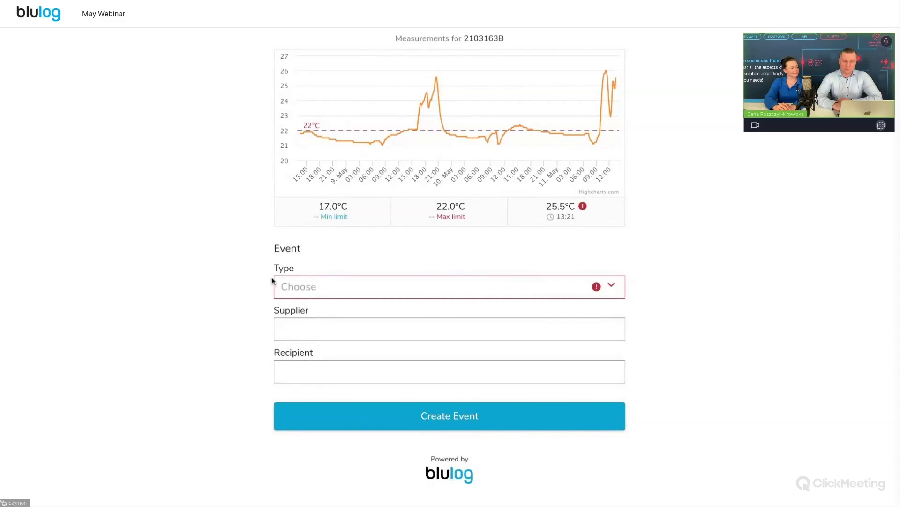
{"action": "left_click", "coordinate": [312, 287]}
{"action": "left_click", "coordinate": [314, 341]}
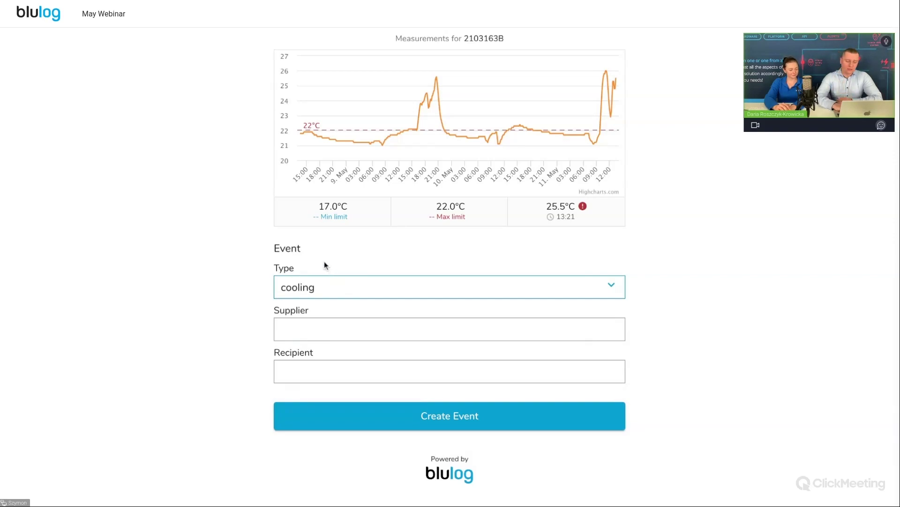
{"action": "left_click", "coordinate": [435, 409]}
{"action": "left_click", "coordinate": [449, 420]}
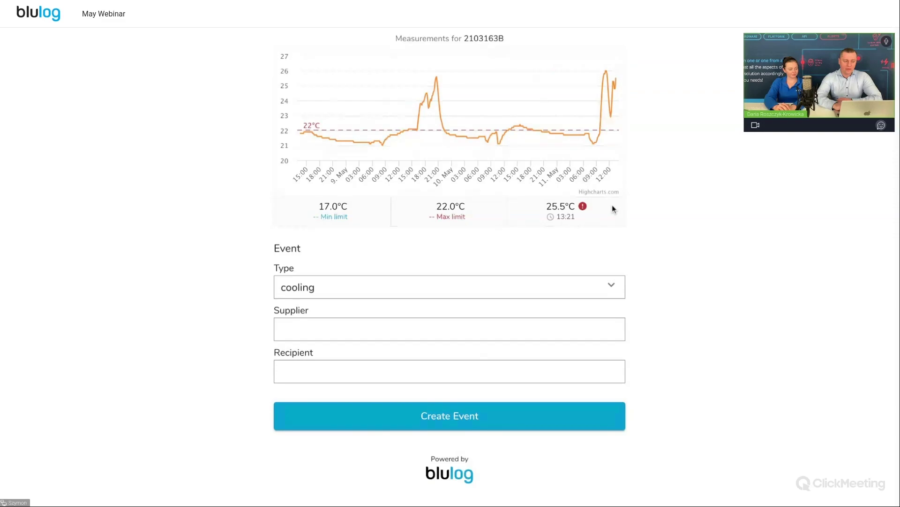
{"action": "double_click", "coordinate": [486, 40]}
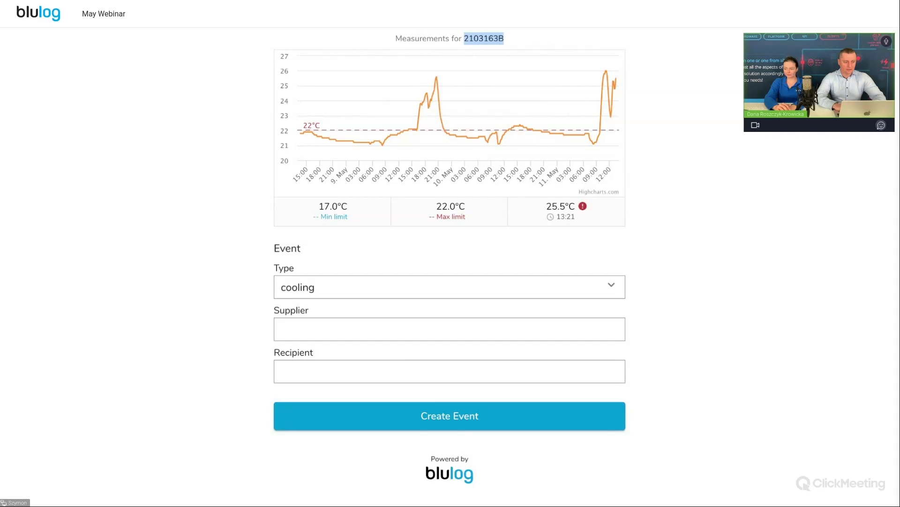
Filter the Measurements overview to serial 2103163B and open that logger's chart
{"action": "key", "text": "alt+Left"}
{"action": "left_click", "coordinate": [46, 151]}
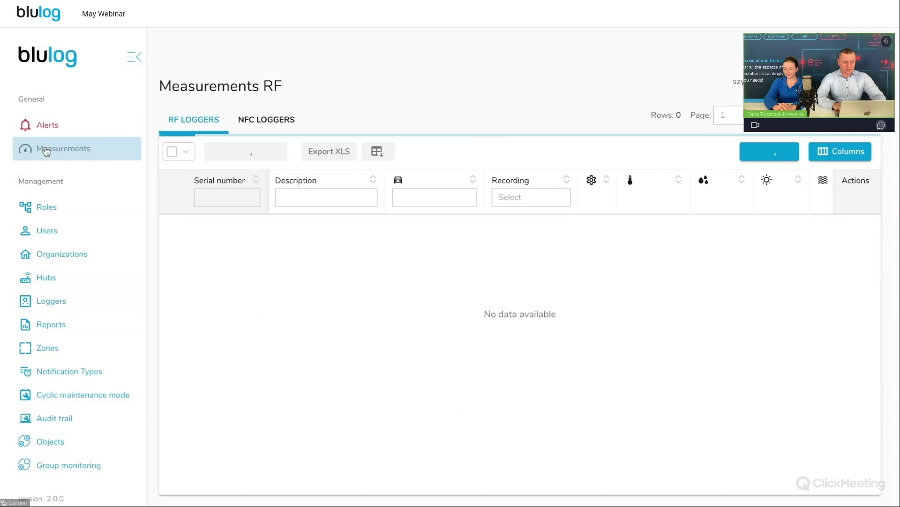
{"action": "left_click", "coordinate": [219, 193]}
{"action": "key", "text": "super+v"}
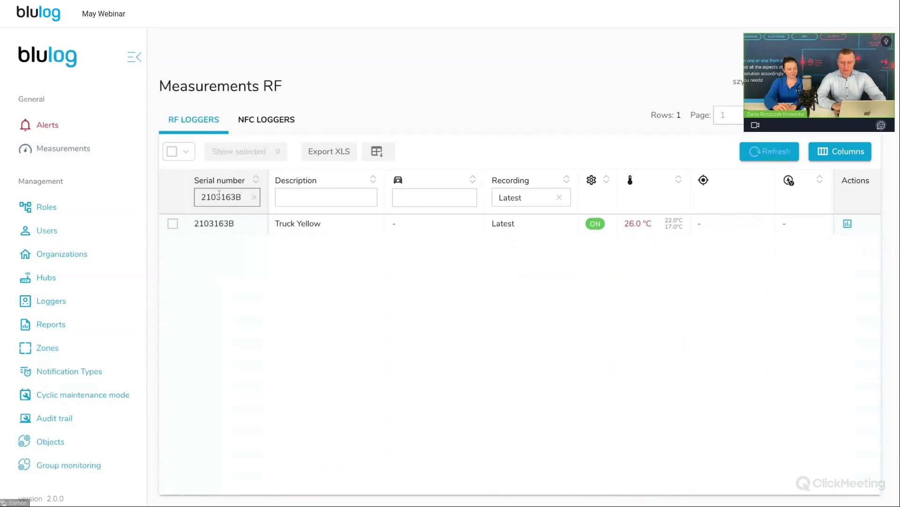
{"action": "left_click", "coordinate": [847, 223]}
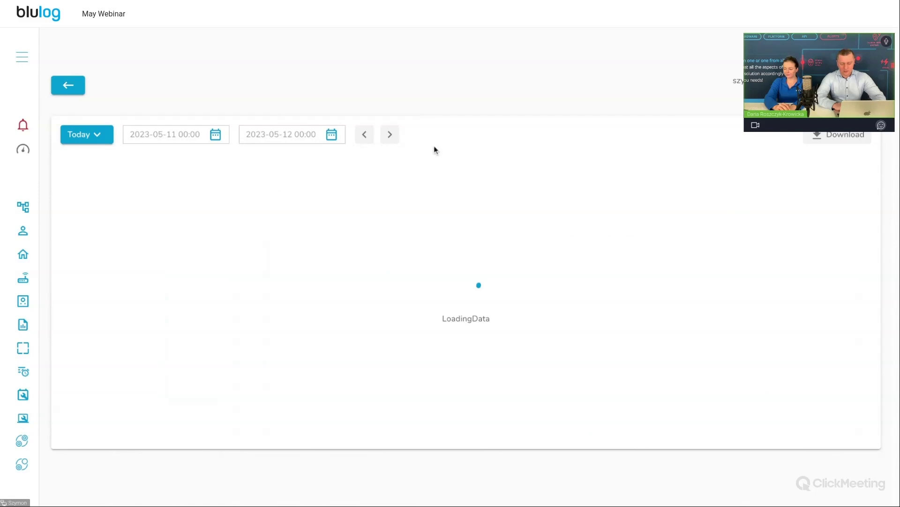
Zoom the chart to 13:10–14:20, review the Events, and return to the Measurements RF list
{"action": "scroll", "coordinate": [537, 197], "scroll_direction": "down", "scroll_amount": 5}
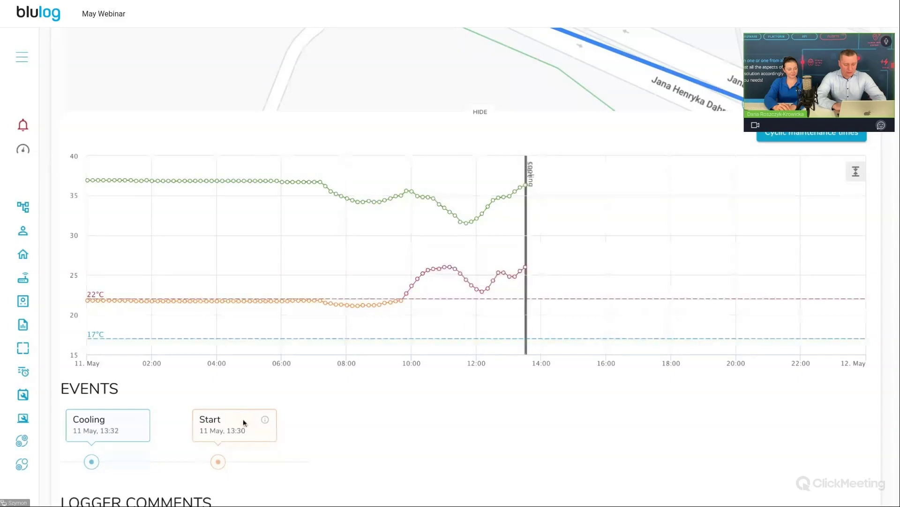
{"action": "scroll", "coordinate": [228, 422], "scroll_direction": "down", "scroll_amount": 1}
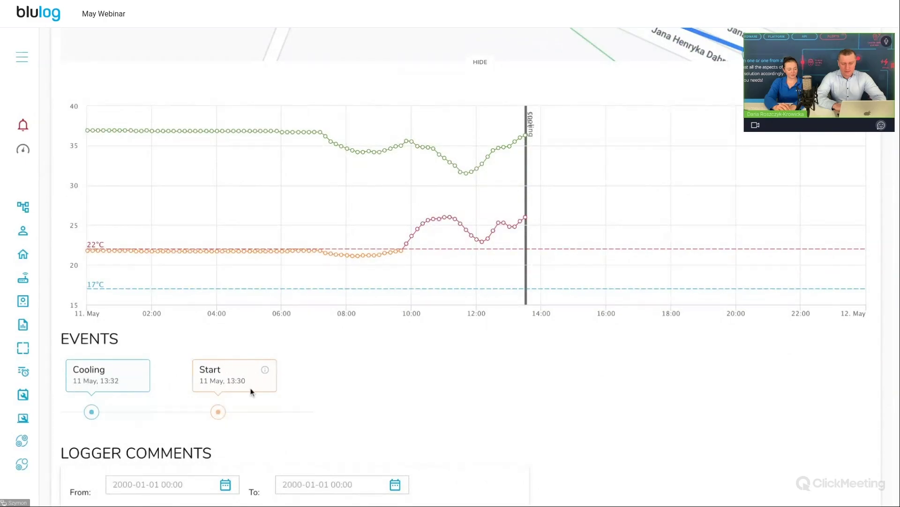
{"action": "left_click_drag", "start_coordinate": [513, 111], "coordinate": [554, 282]}
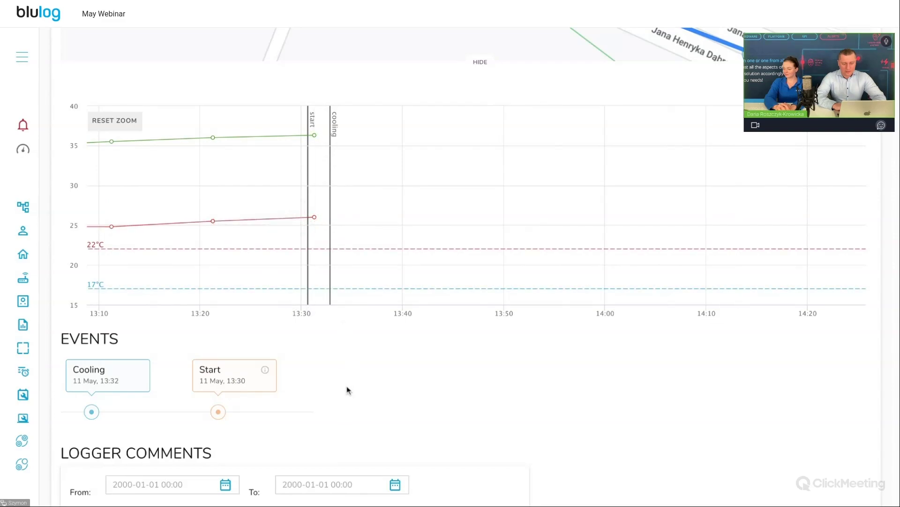
{"action": "scroll", "coordinate": [347, 390], "scroll_direction": "down", "scroll_amount": 1}
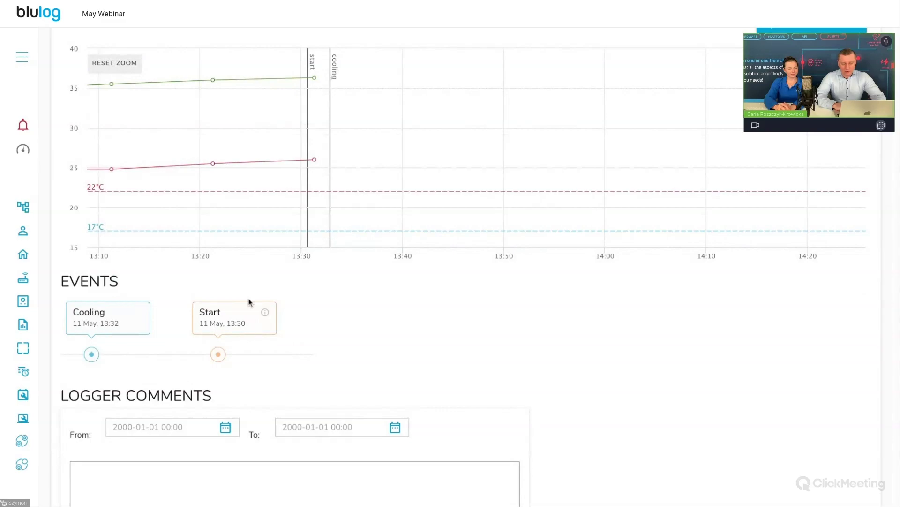
{"action": "scroll", "coordinate": [255, 334], "scroll_direction": "up", "scroll_amount": 4}
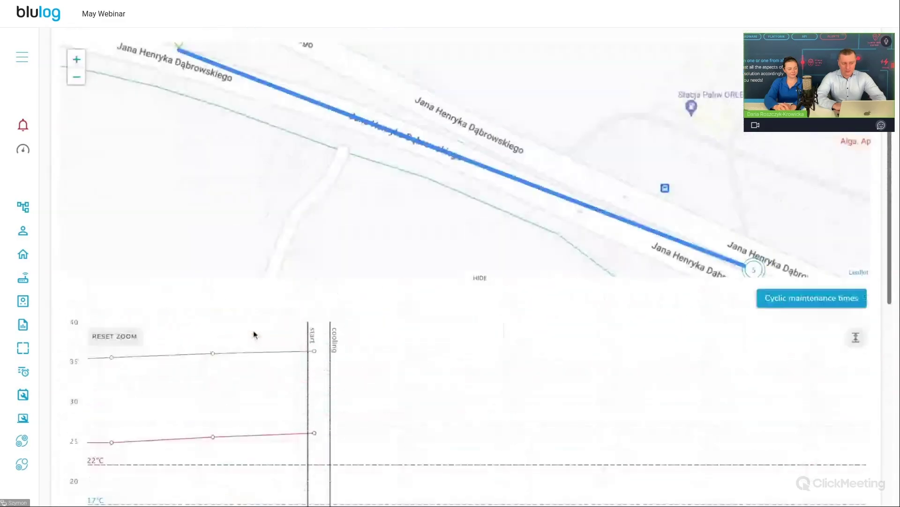
{"action": "scroll", "coordinate": [254, 334], "scroll_direction": "up", "scroll_amount": 3}
{"action": "scroll", "coordinate": [255, 334], "scroll_direction": "down", "scroll_amount": 6}
{"action": "mouse_move", "coordinate": [317, 229]}
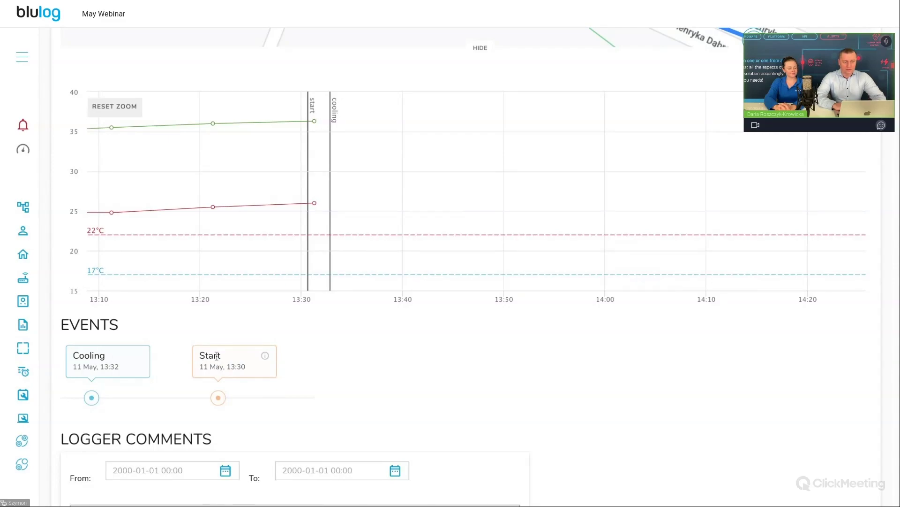
{"action": "left_click", "coordinate": [79, 29]}
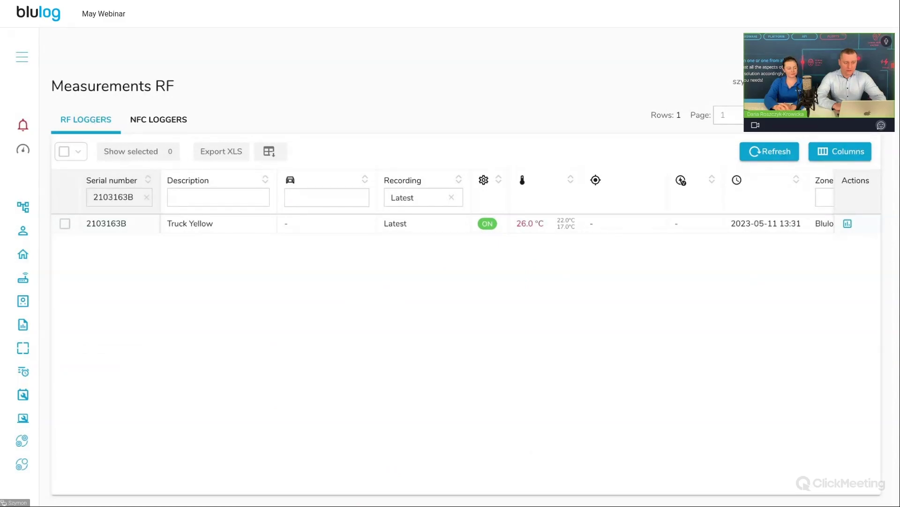
{"action": "left_click", "coordinate": [23, 278]}
In Loggers, tick Set Public for logger 2103163B and save its settings
{"action": "left_click", "coordinate": [23, 303]}
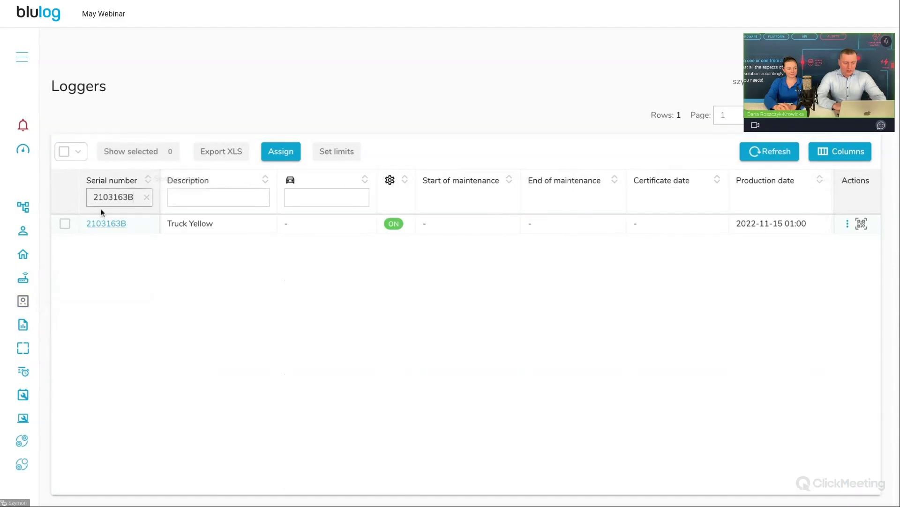
{"action": "left_click", "coordinate": [107, 224]}
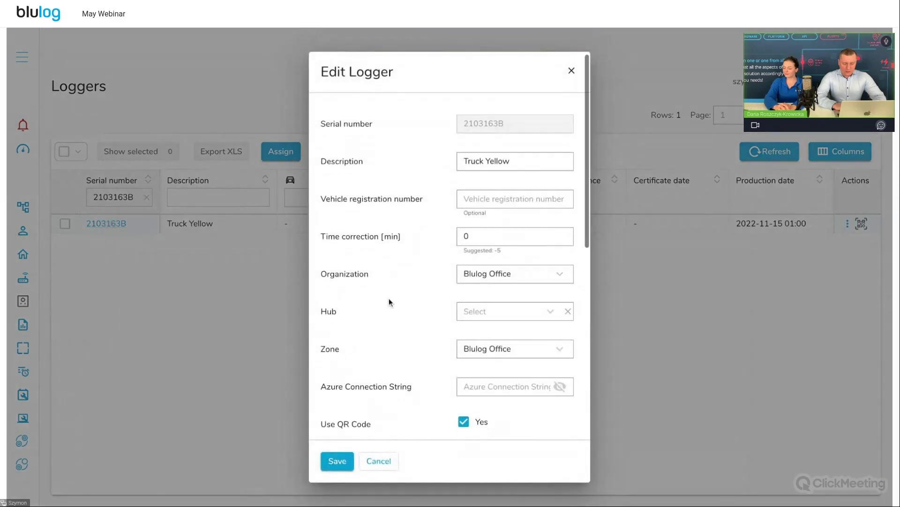
{"action": "scroll", "coordinate": [389, 298], "scroll_direction": "down", "scroll_amount": 5}
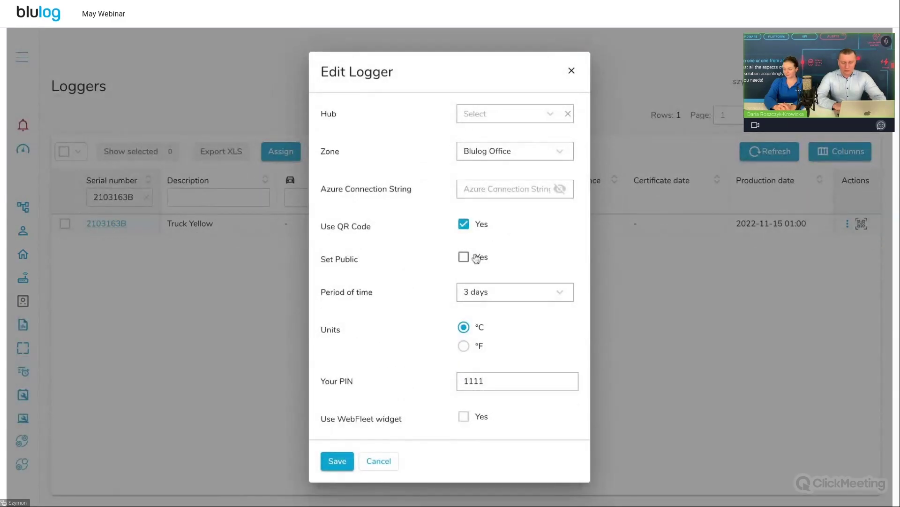
{"action": "left_click", "coordinate": [464, 258]}
{"action": "left_click", "coordinate": [337, 461]}
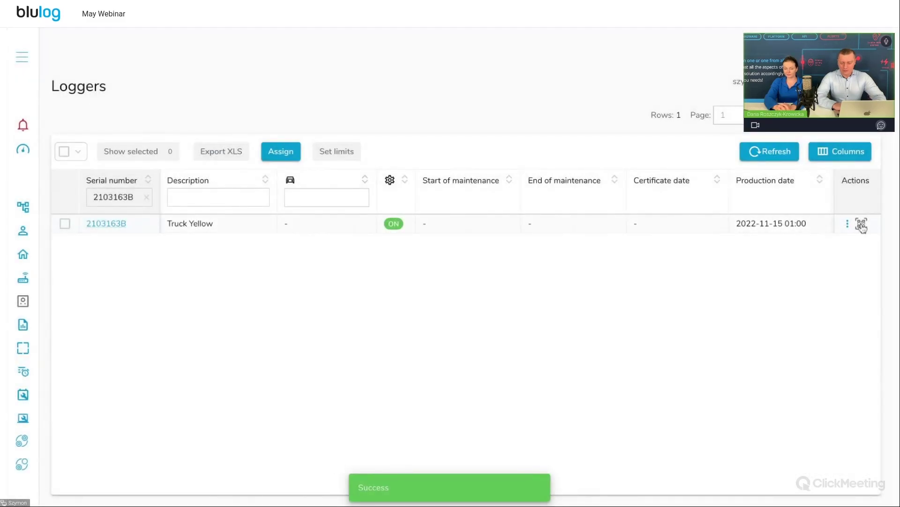
Show the logger's QR link and open it to reach the PINCODE page
{"action": "left_click", "coordinate": [862, 225]}
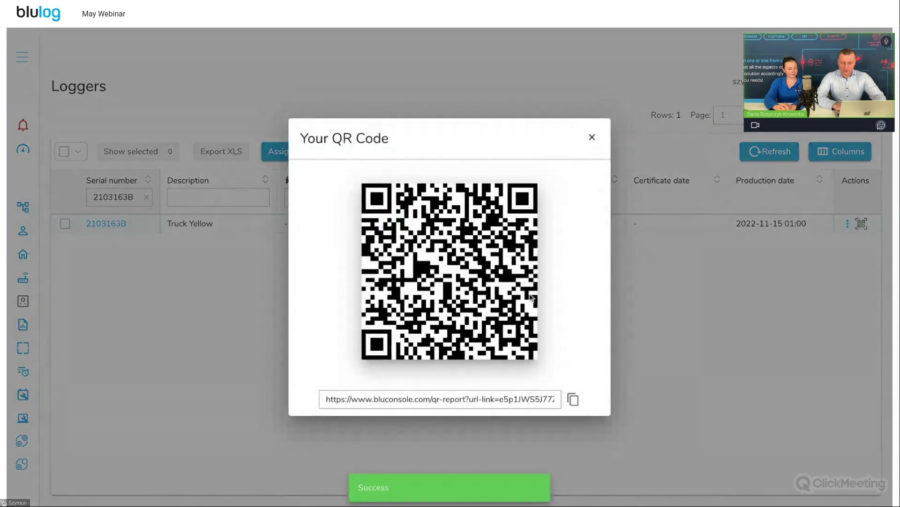
{"action": "double_click", "coordinate": [454, 400]}
{"action": "key", "text": "ctrl+a"}
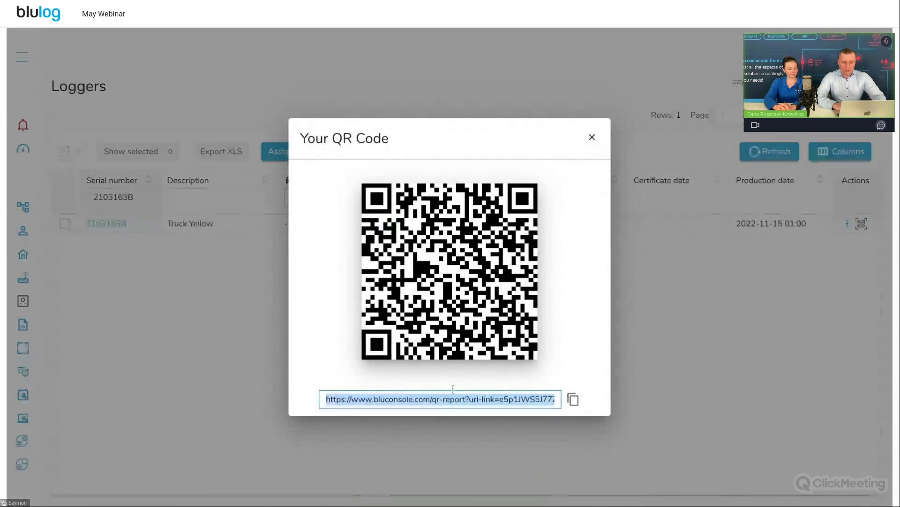
{"action": "left_click", "coordinate": [201, 26]}
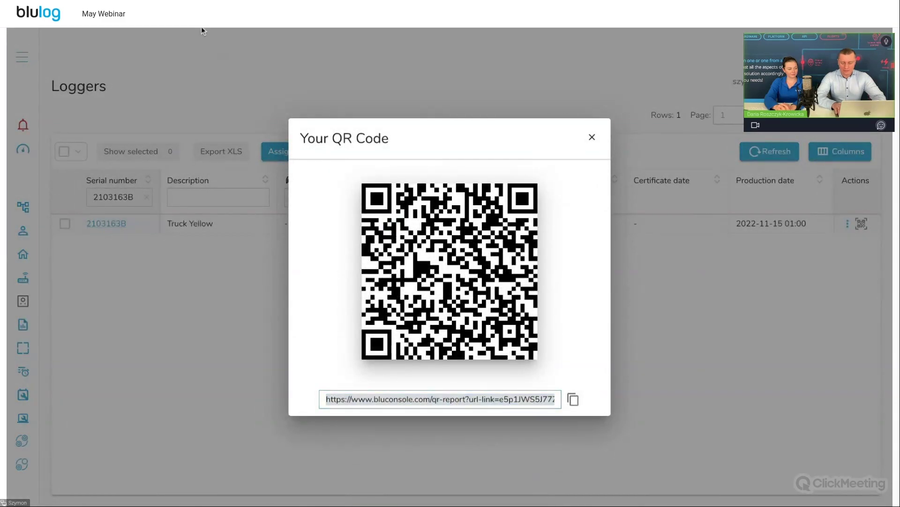
{"action": "key", "text": "Return"}
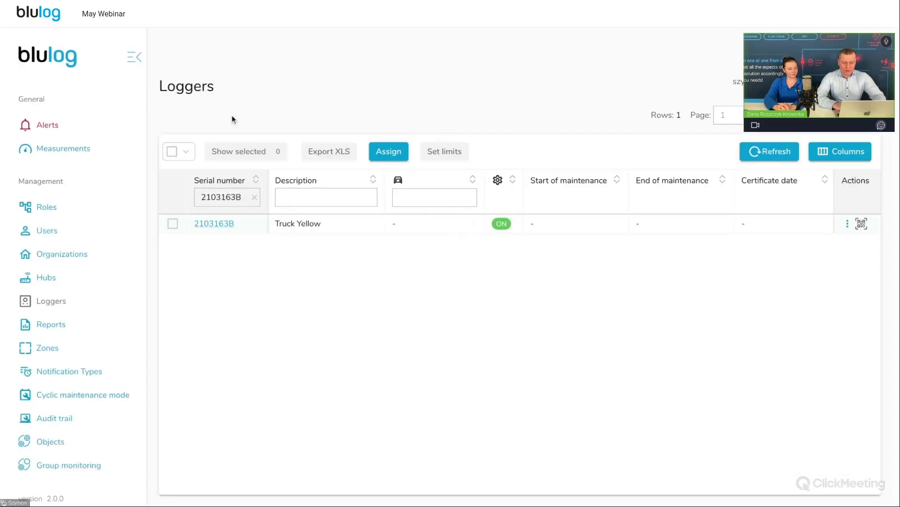
Re-save logger 2103163B's settings and copy its QR report link
{"action": "left_click", "coordinate": [230, 224]}
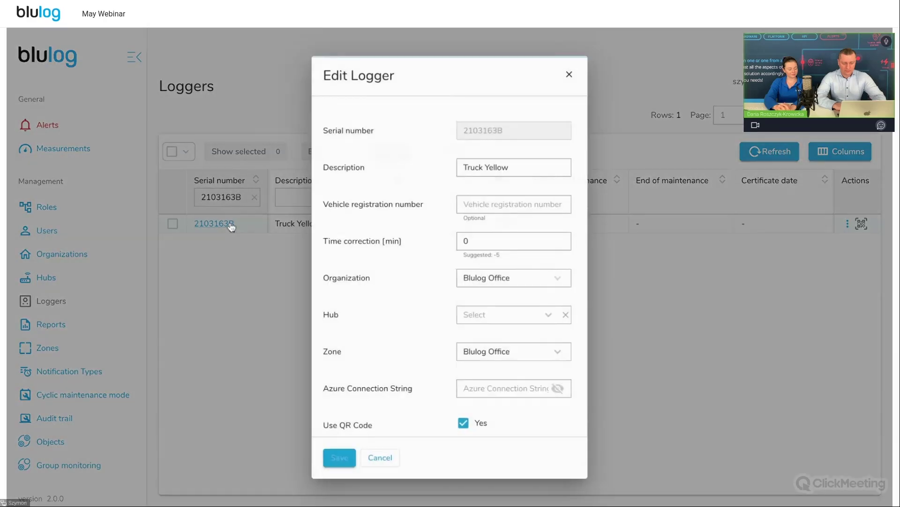
{"action": "scroll", "coordinate": [473, 321], "scroll_direction": "down", "scroll_amount": 5}
{"action": "left_click", "coordinate": [337, 460]}
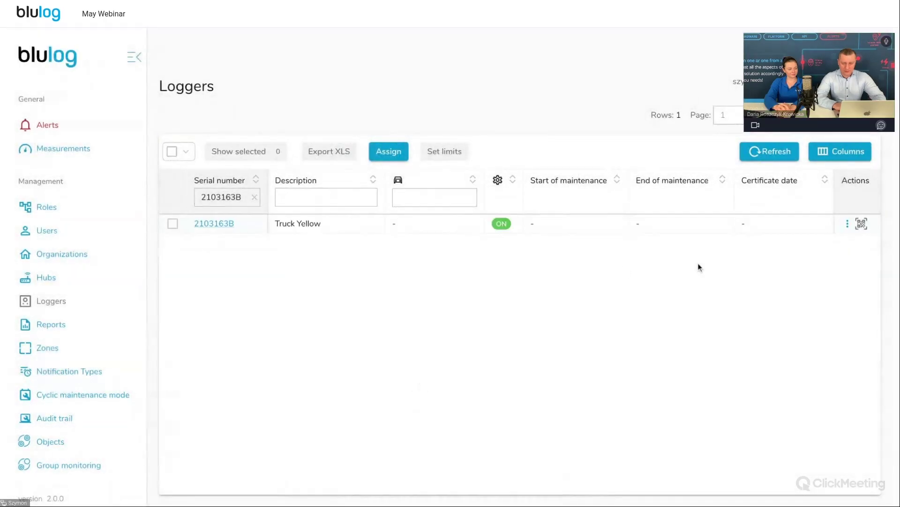
{"action": "left_click", "coordinate": [862, 223]}
{"action": "left_click", "coordinate": [573, 399]}
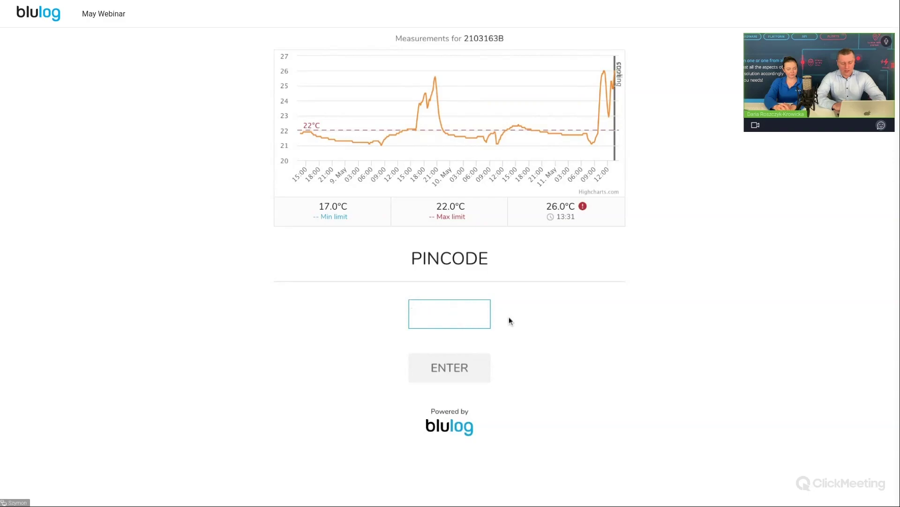
Enter the PIN to unlock the QR report's Event form, then switch back to the Loggers tab
{"action": "type", "text": "••••"}
{"action": "key", "text": "Return"}
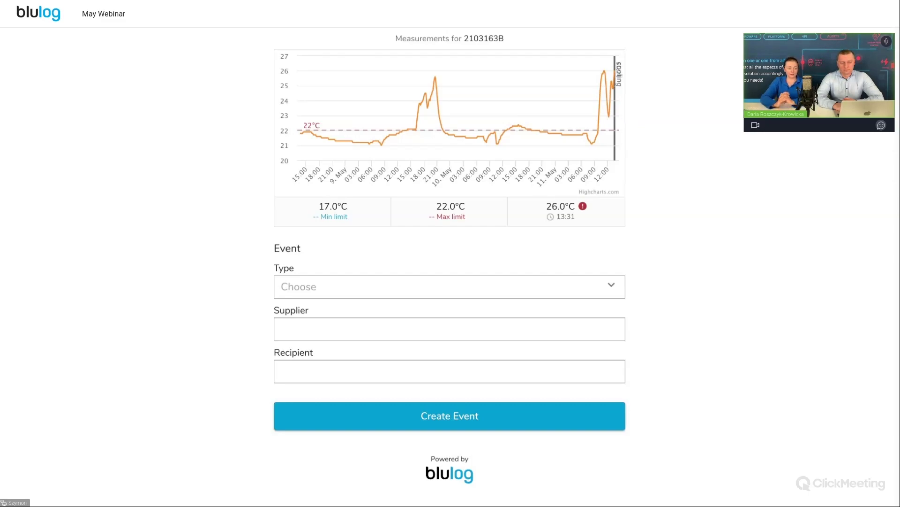
{"action": "key", "text": "ctrl+shift+Tab"}
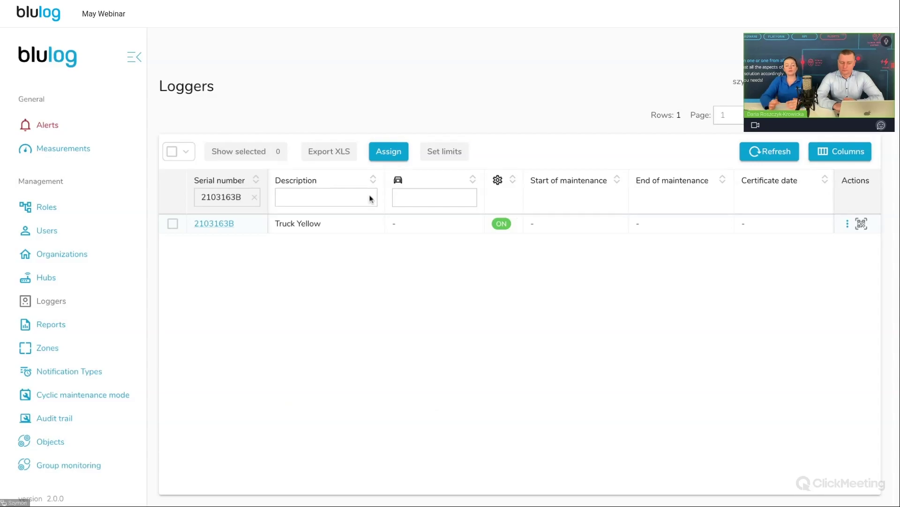
Turn off Use QR Code for logger 2103163B and save
{"action": "left_click", "coordinate": [228, 225]}
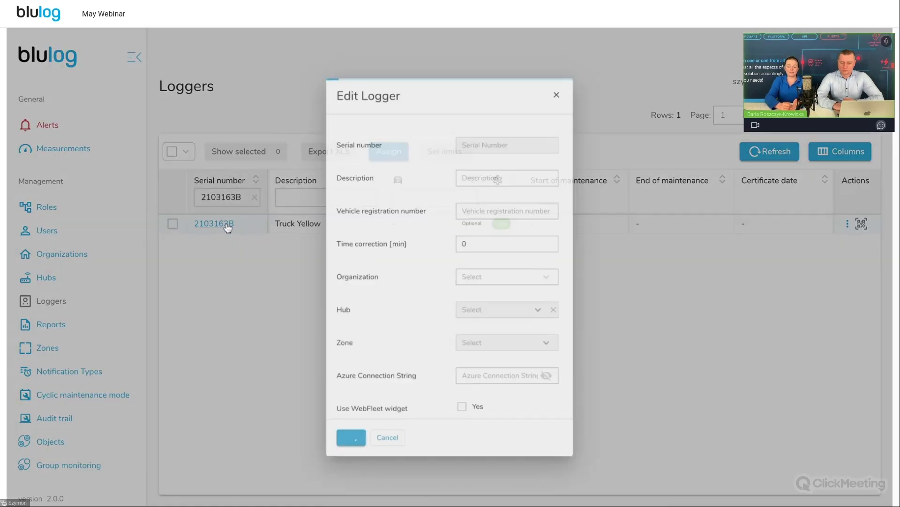
{"action": "scroll", "coordinate": [565, 351], "scroll_direction": "down", "scroll_amount": 1}
{"action": "scroll", "coordinate": [565, 351], "scroll_direction": "down", "scroll_amount": 2}
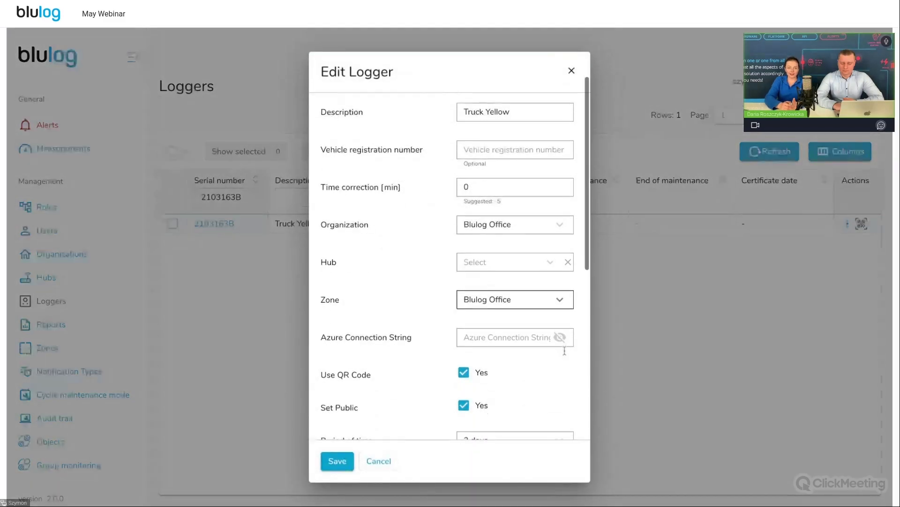
{"action": "left_click", "coordinate": [464, 372]}
{"action": "left_click", "coordinate": [338, 462]}
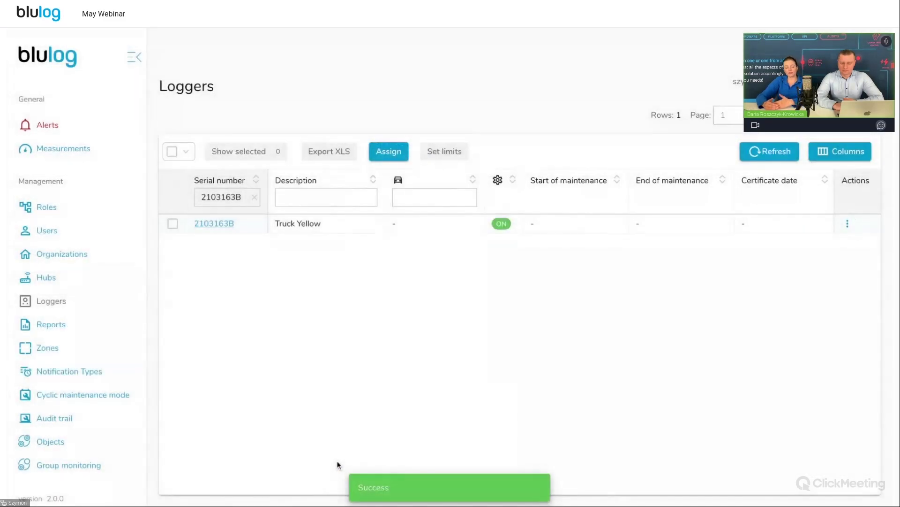
Re-enable Use QR Code, replace the PIN with a new four-digit code, and save
{"action": "left_click", "coordinate": [223, 226]}
{"action": "scroll", "coordinate": [441, 275], "scroll_direction": "down", "scroll_amount": 5}
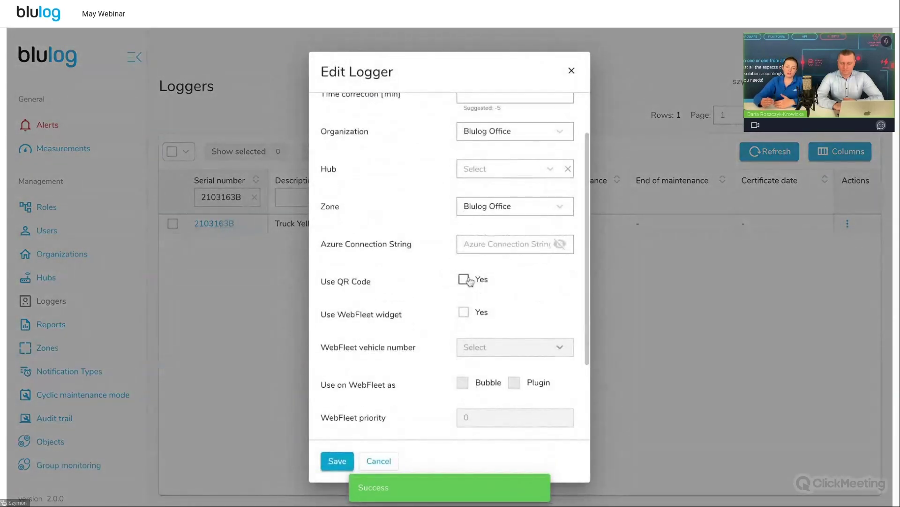
{"action": "left_click", "coordinate": [464, 279]}
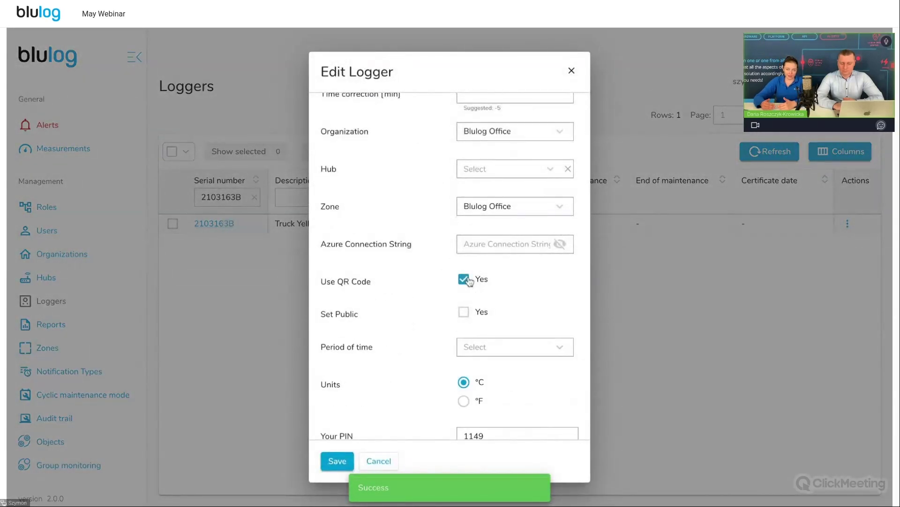
{"action": "scroll", "coordinate": [469, 281], "scroll_direction": "down", "scroll_amount": 3}
{"action": "double_click", "coordinate": [469, 390]}
{"action": "left_click", "coordinate": [484, 384]}
{"action": "key", "text": "BackSpace"}
{"action": "key", "text": "BackSpace"}
{"action": "key", "text": "BackSpace"}
{"action": "key", "text": "BackSpace"}
{"action": "type", "text": "0000"}
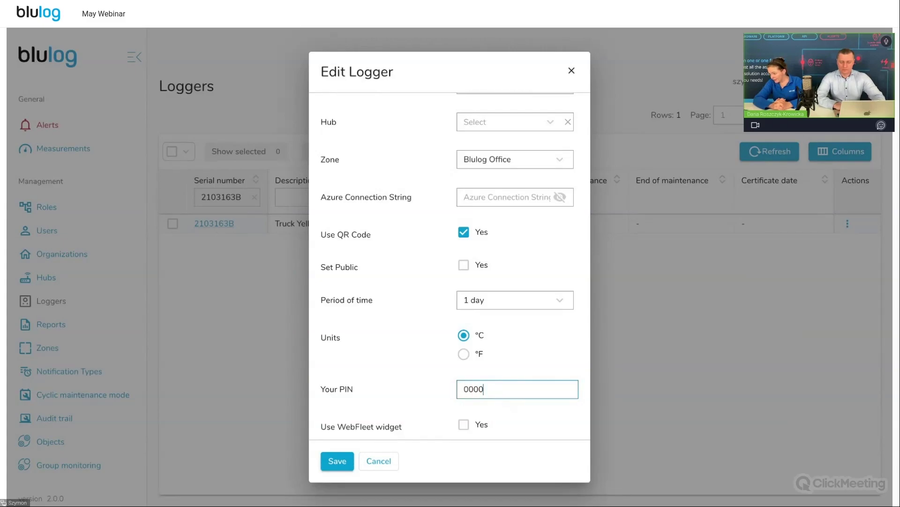
{"action": "left_click", "coordinate": [337, 460]}
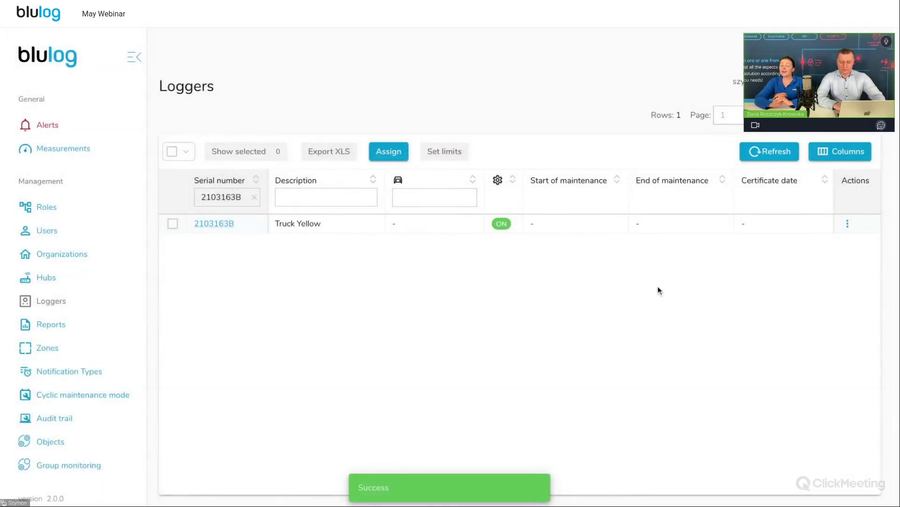
Reload the list, switch QR code access on again, save, and verify the logger's settings
{"action": "left_click", "coordinate": [772, 149]}
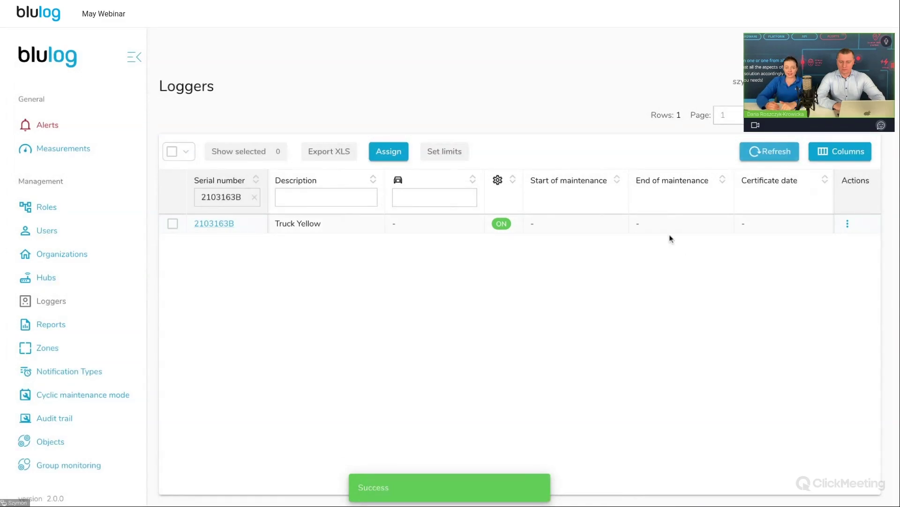
{"action": "left_click", "coordinate": [221, 226]}
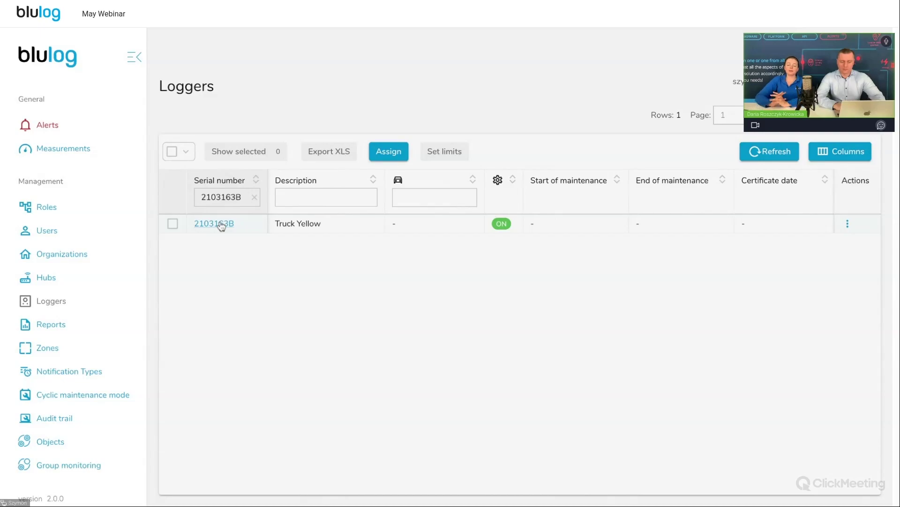
{"action": "left_click", "coordinate": [222, 226]}
{"action": "scroll", "coordinate": [450, 281], "scroll_direction": "down", "scroll_amount": 1}
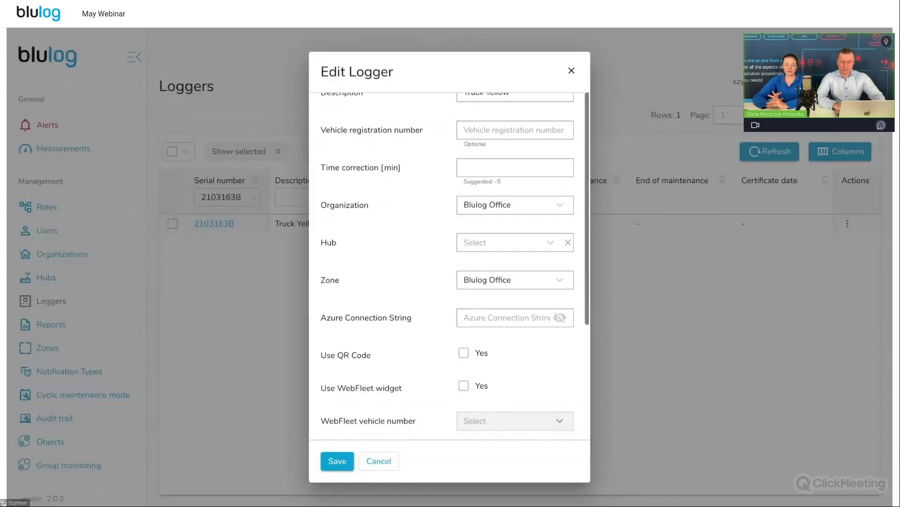
{"action": "left_click", "coordinate": [464, 352]}
{"action": "scroll", "coordinate": [469, 375], "scroll_direction": "down", "scroll_amount": 3}
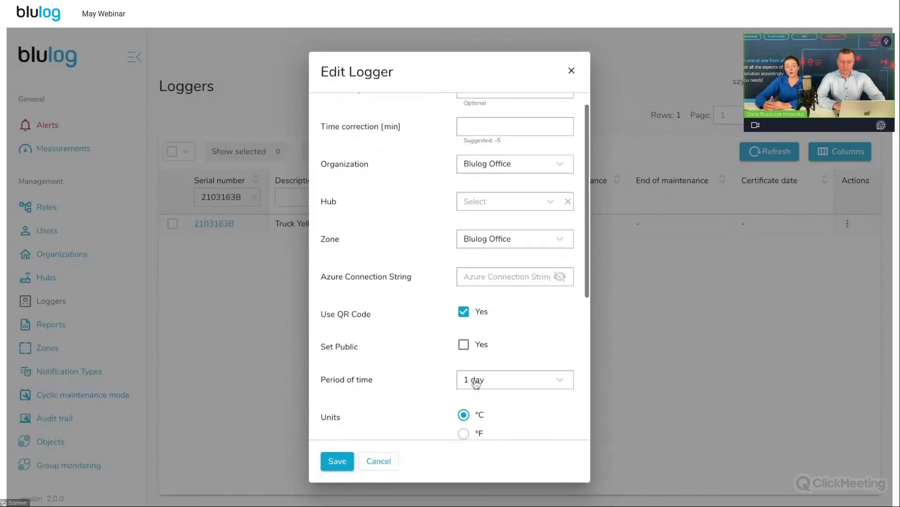
{"action": "left_click", "coordinate": [334, 462]}
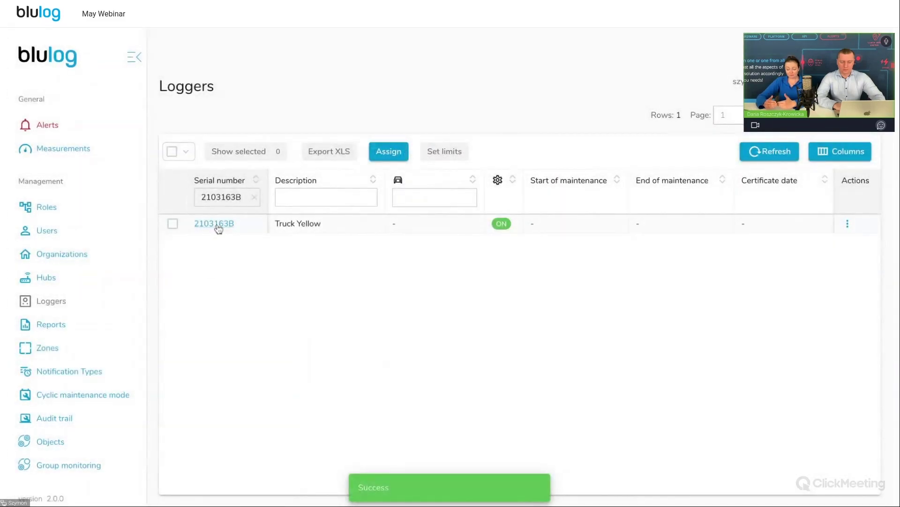
{"action": "left_click", "coordinate": [218, 225]}
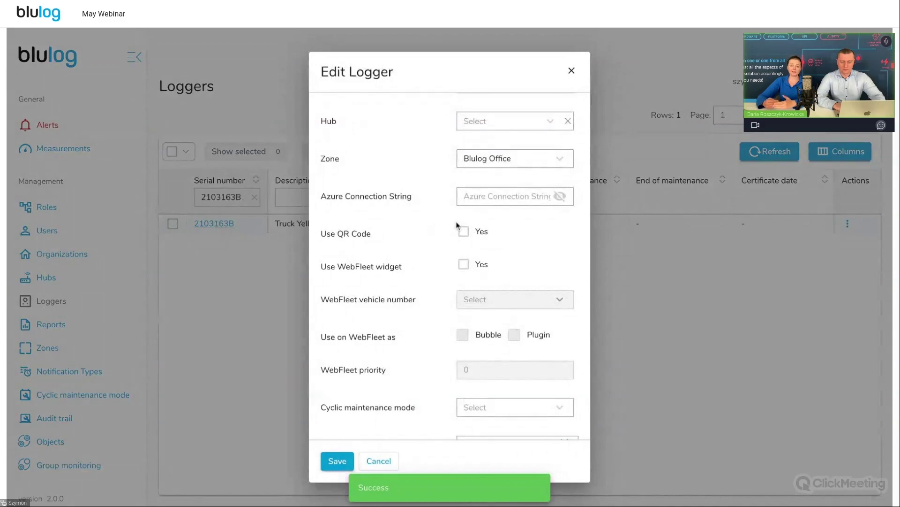
{"action": "left_click", "coordinate": [272, 135]}
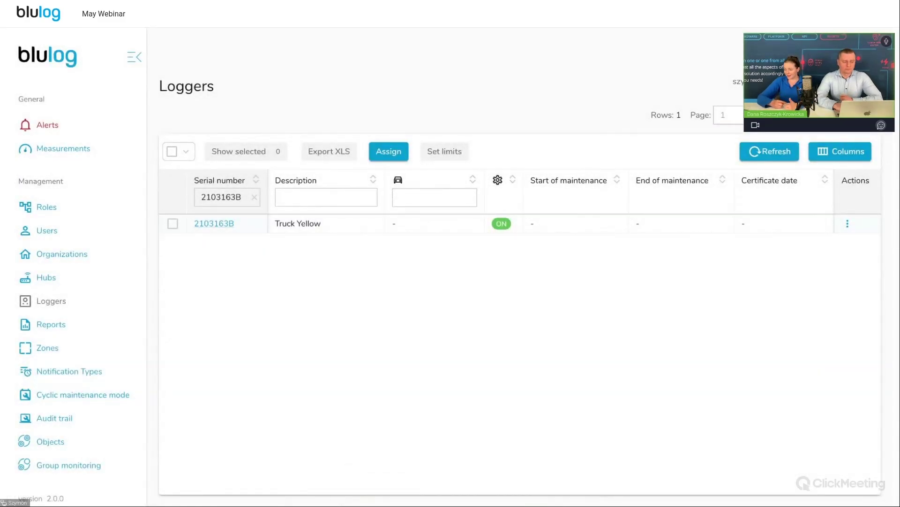
Return to the Loggers page and clear the Serial number filter to list all 15 loggers
{"action": "key", "text": "alt+Left"}
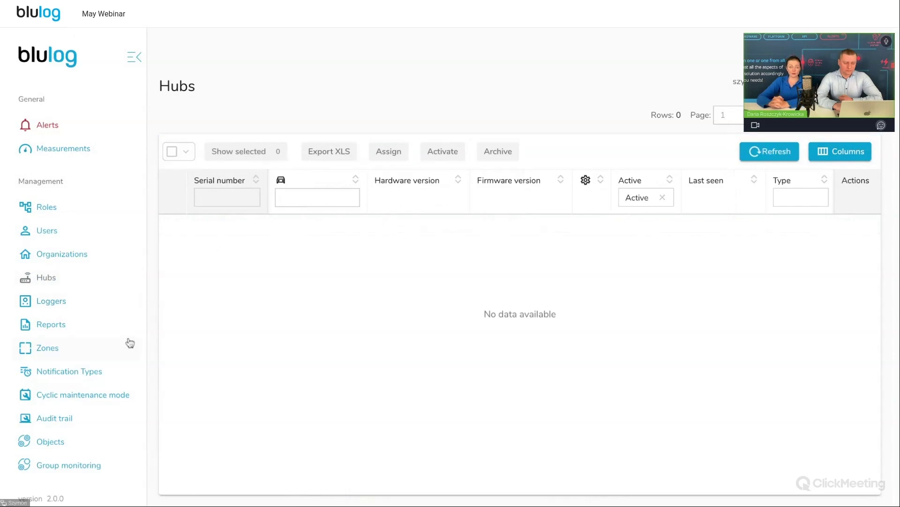
{"action": "scroll", "coordinate": [49, 385], "scroll_direction": "down", "scroll_amount": 1}
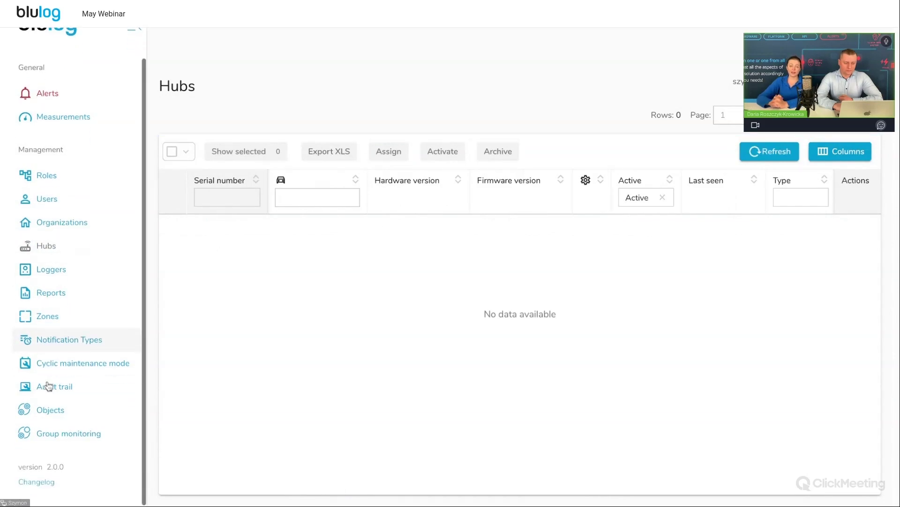
{"action": "left_click", "coordinate": [64, 268]}
{"action": "left_click", "coordinate": [234, 198]}
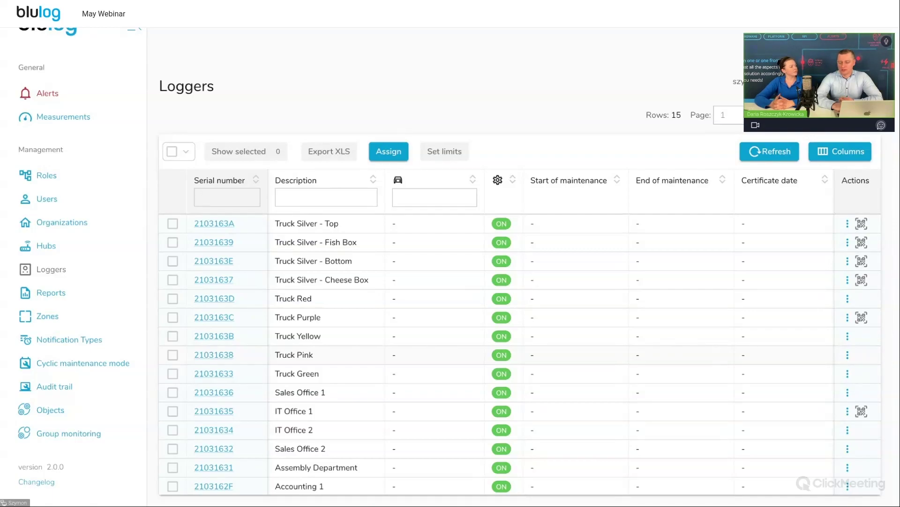
Copy the QR report link for logger 21031637 (Truck Silver - Cheese Box), then save a new four-digit PIN
{"action": "left_click", "coordinate": [863, 281]}
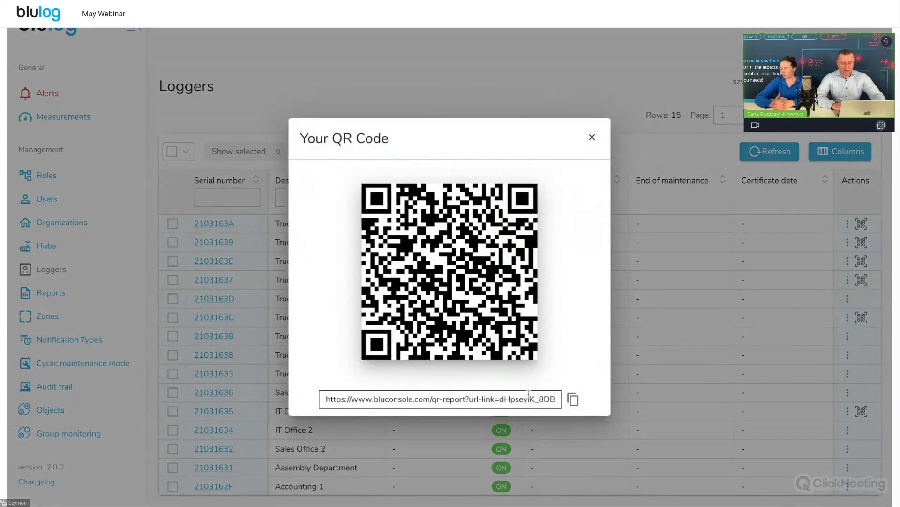
{"action": "triple_click", "coordinate": [529, 397]}
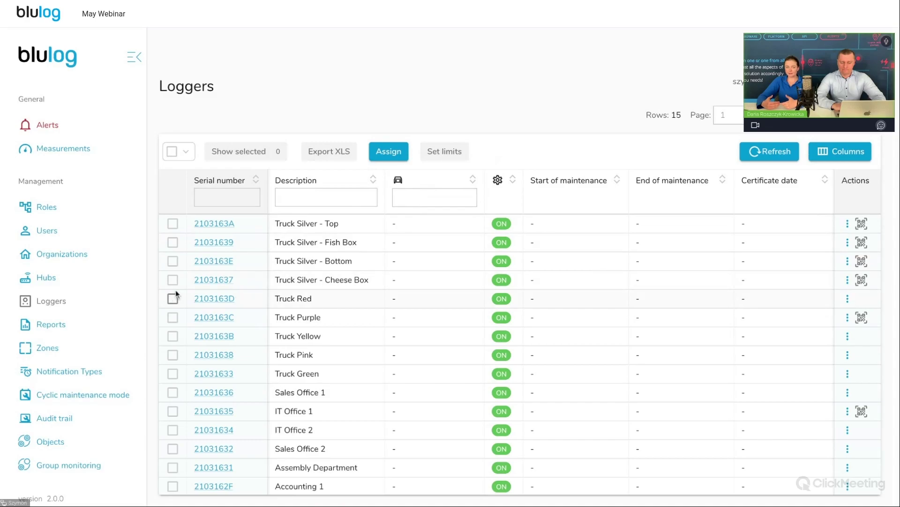
{"action": "left_click", "coordinate": [207, 281]}
{"action": "scroll", "coordinate": [516, 329], "scroll_direction": "down", "scroll_amount": 5}
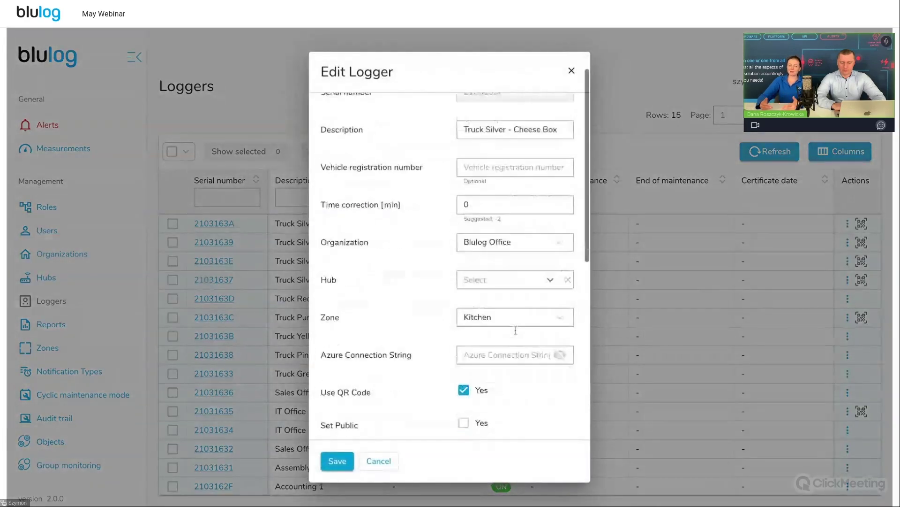
{"action": "left_click", "coordinate": [466, 375]}
{"action": "double_click", "coordinate": [466, 375]}
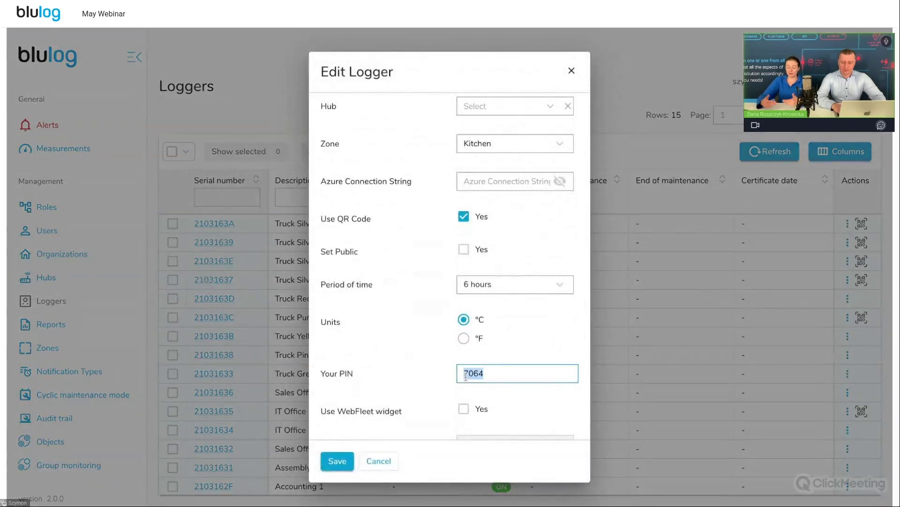
{"action": "key", "text": "BackSpace"}
{"action": "type", "text": "0000"}
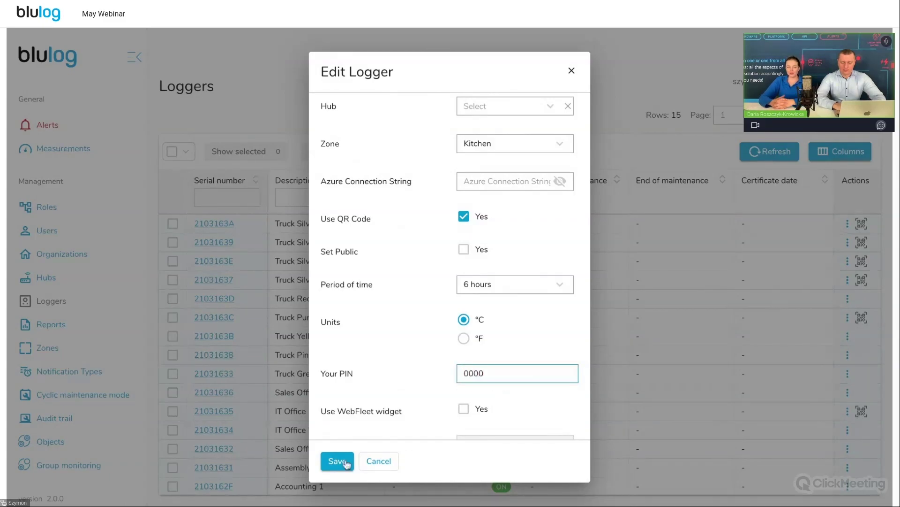
{"action": "left_click", "coordinate": [338, 462]}
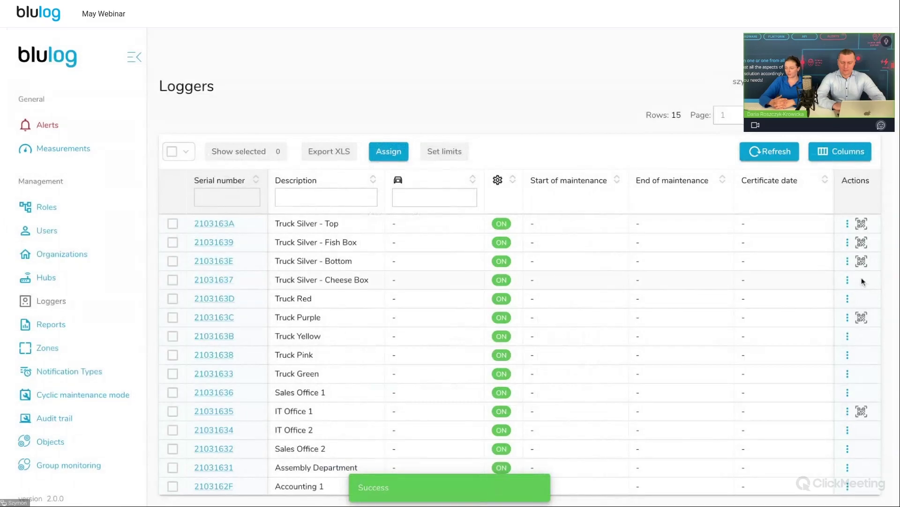
Enter the logger's PIN on the QR report tab to unlock the 21031637 report page
{"action": "left_click", "coordinate": [304, 28]}
{"action": "type", "text": "1234"}
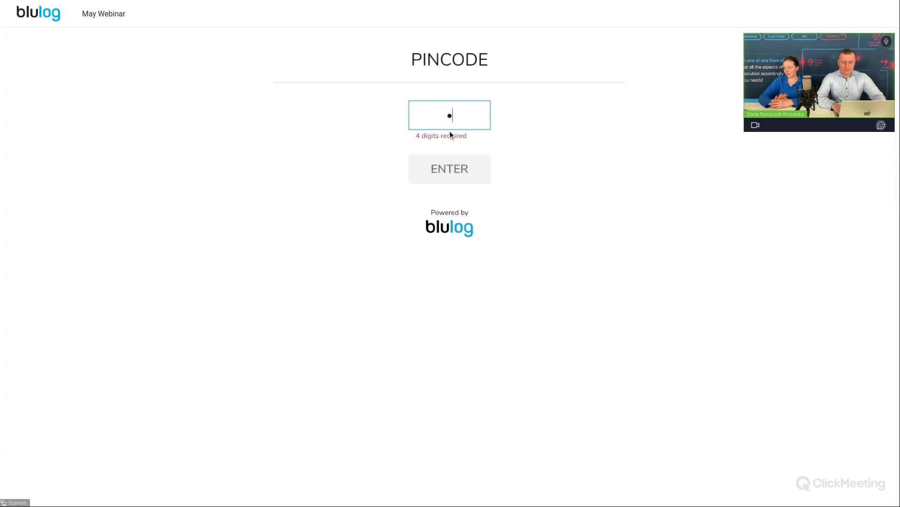
{"action": "key", "text": "Return"}
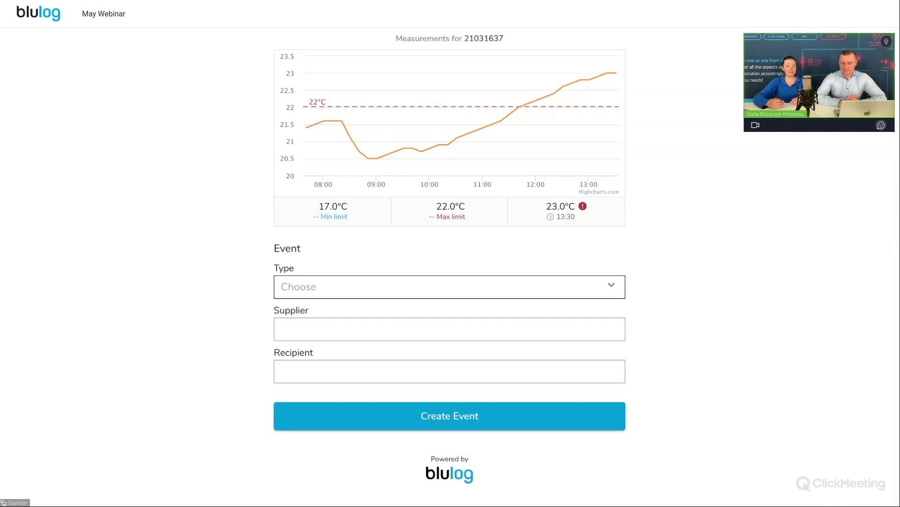
Create a 'start' event for logger 21031637 on its QR report page
{"action": "double_click", "coordinate": [499, 38]}
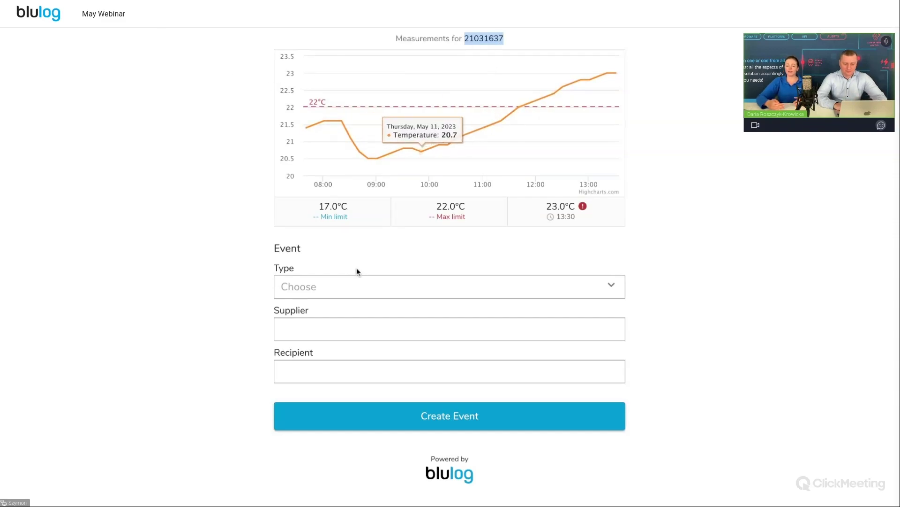
{"action": "left_click", "coordinate": [351, 285]}
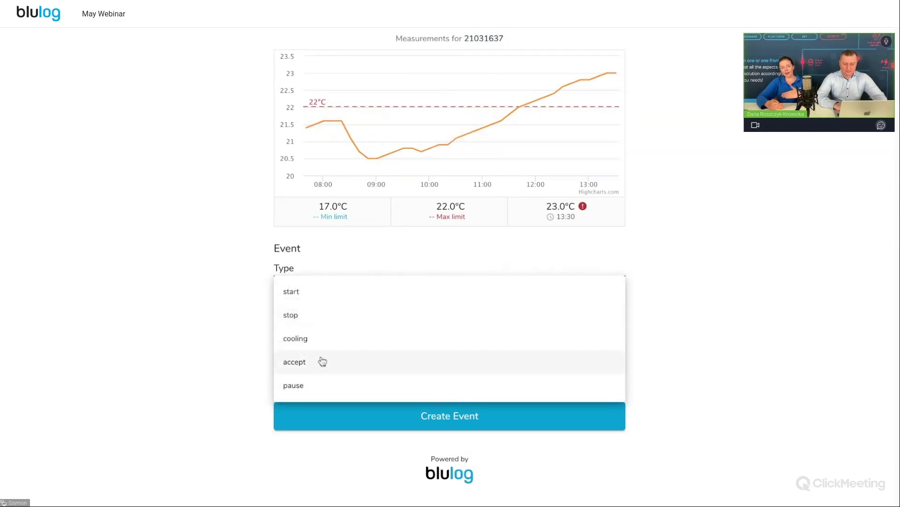
{"action": "left_click", "coordinate": [326, 340]}
{"action": "left_click", "coordinate": [329, 296]}
{"action": "left_click", "coordinate": [311, 290]}
{"action": "left_click", "coordinate": [375, 417]}
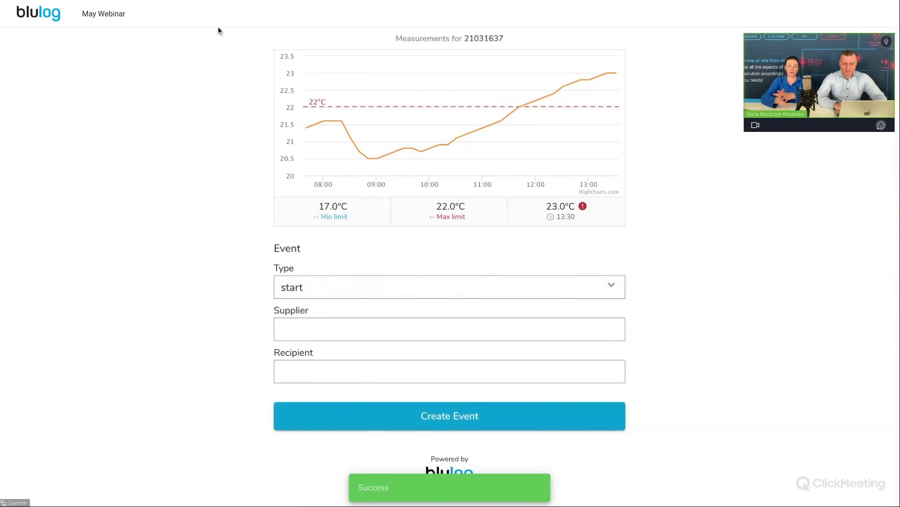
Filter the Measurements RF list by serial number 21031637
{"action": "double_click", "coordinate": [483, 39]}
{"action": "key", "text": "ctrl+c"}
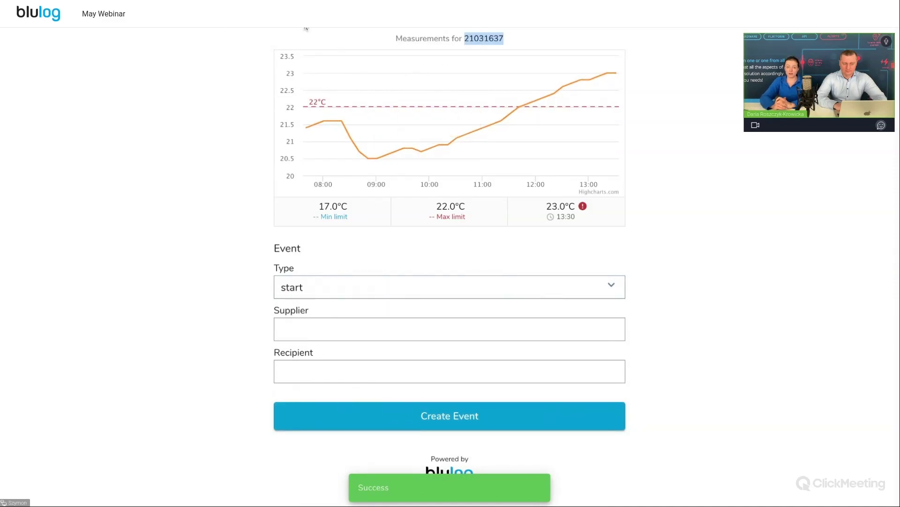
{"action": "left_click", "coordinate": [282, 28]}
{"action": "left_click", "coordinate": [220, 196]}
{"action": "key", "text": "ctrl+v"}
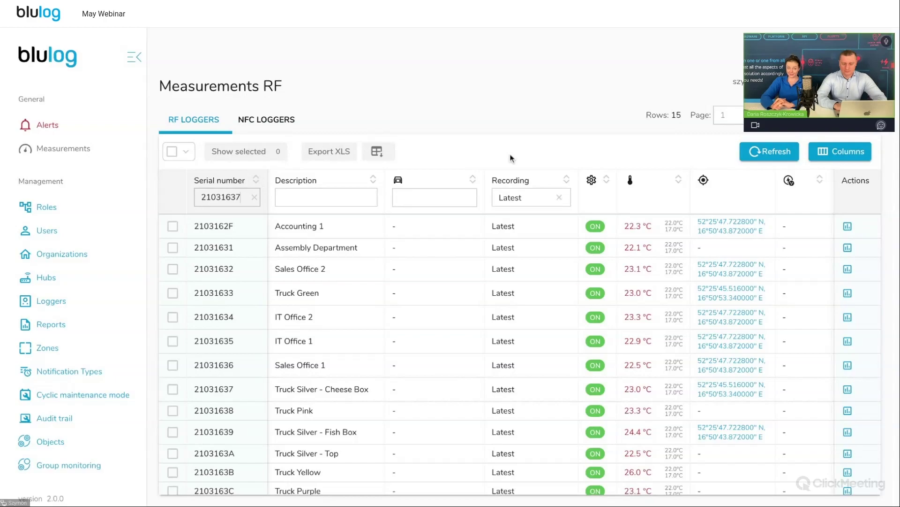
View logger 21031637's measurement details down to the Events section showing the Start event
{"action": "left_click", "coordinate": [366, 27]}
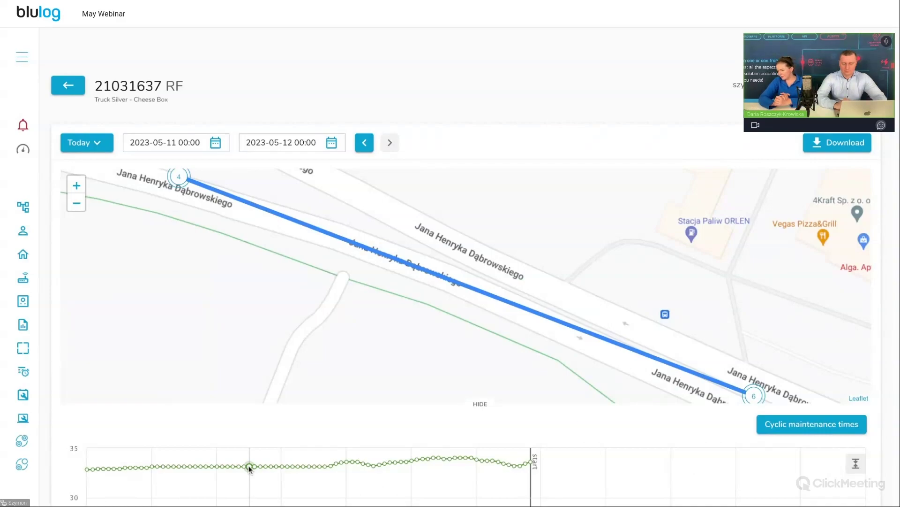
{"action": "scroll", "coordinate": [249, 468], "scroll_direction": "down", "scroll_amount": 8}
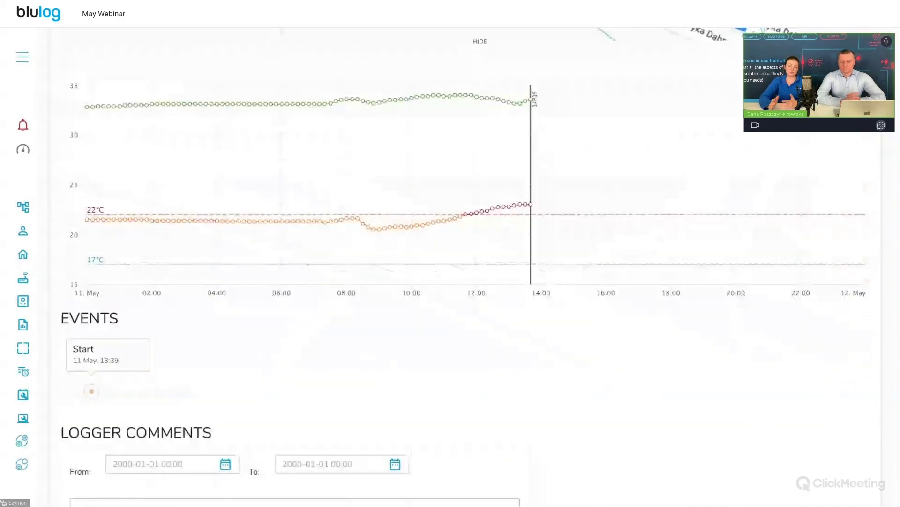